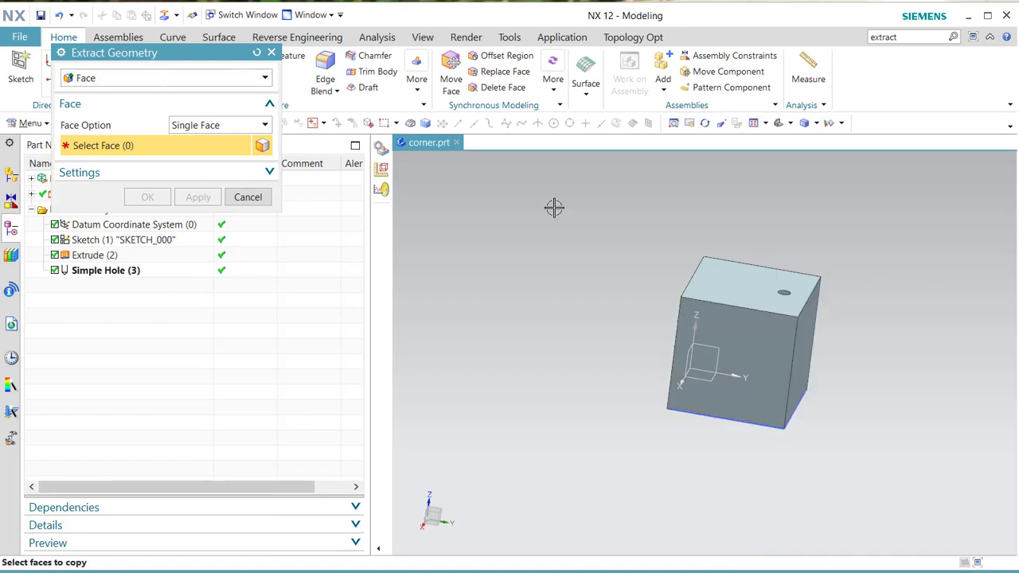
# Step: Extract the block's top face with the hole and one adjacent side face as single-face copies
pyautogui.click(741, 278)
pyautogui.moveTo(520, 300); pyautogui.dragTo(563, 315, button='middle')
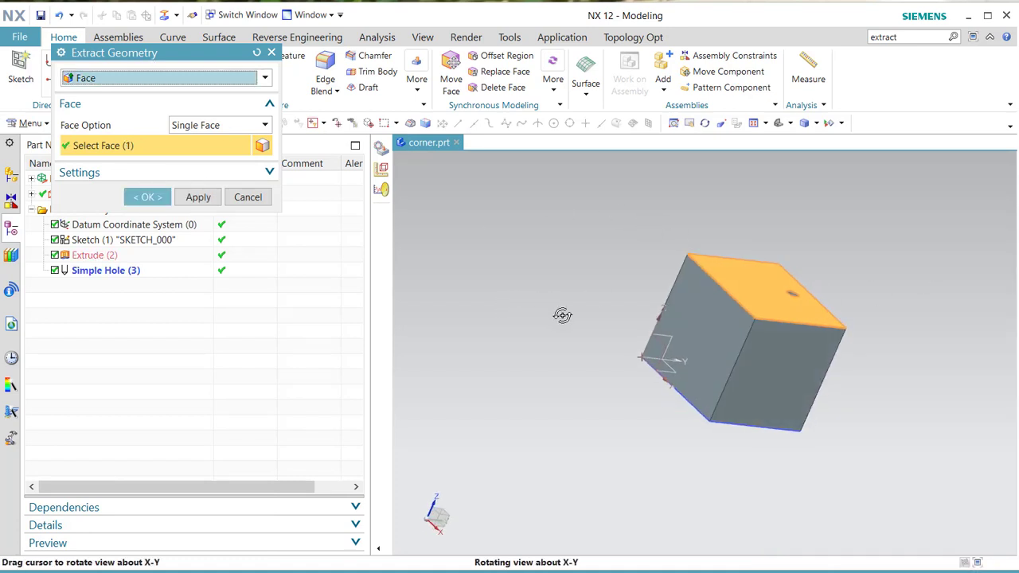
pyautogui.click(685, 314)
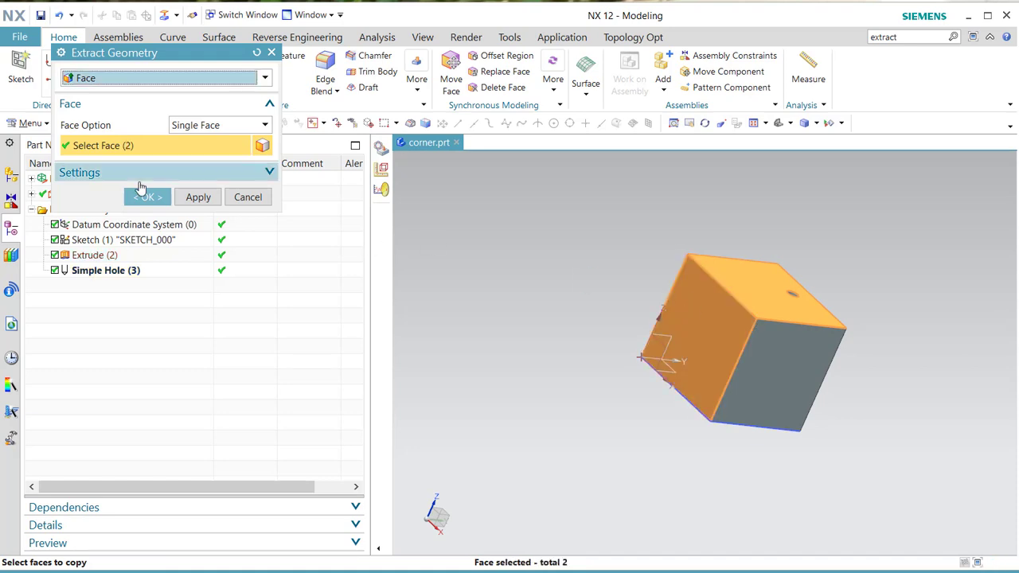
pyautogui.click(147, 197)
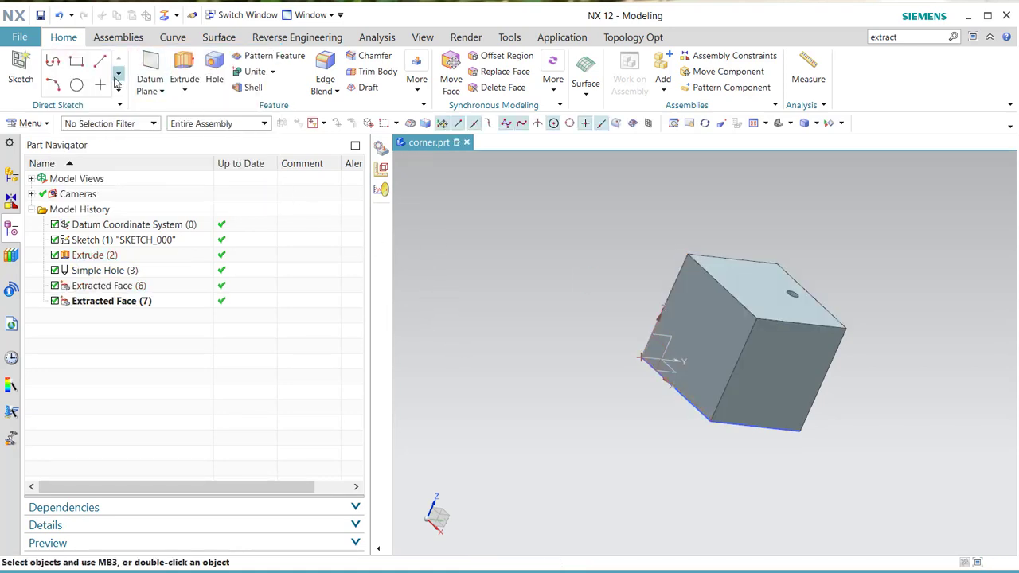
# Step: Hide the extruded solid block so only the two extracted faces remain displayed
pyautogui.click(728, 346)
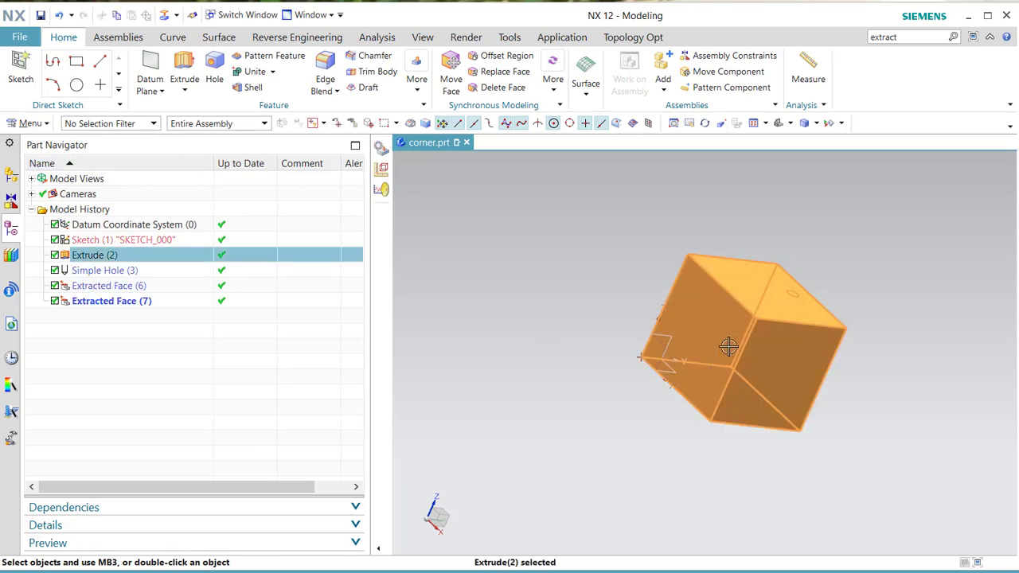
pyautogui.rightClick(728, 346)
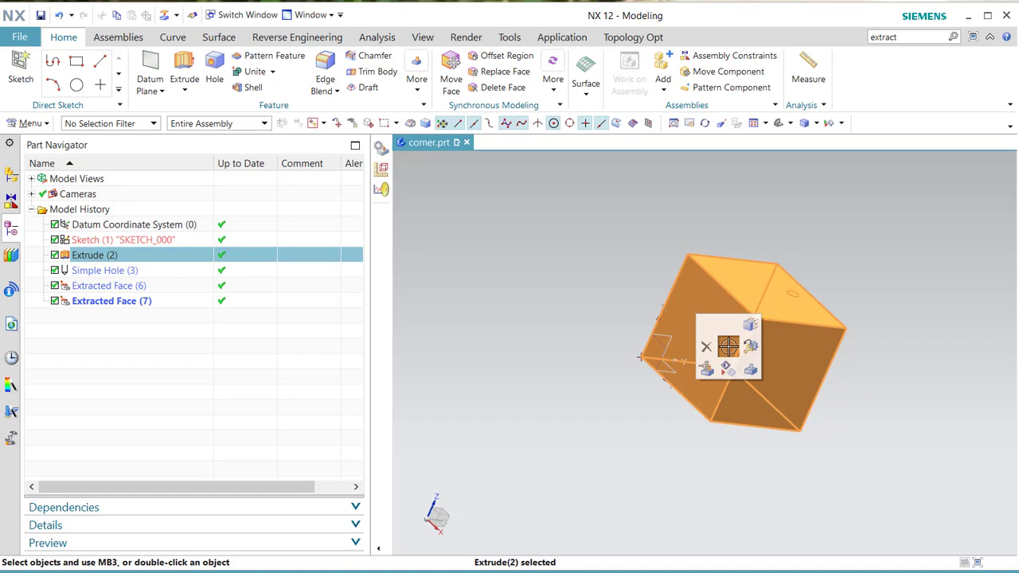
pyautogui.click(724, 368)
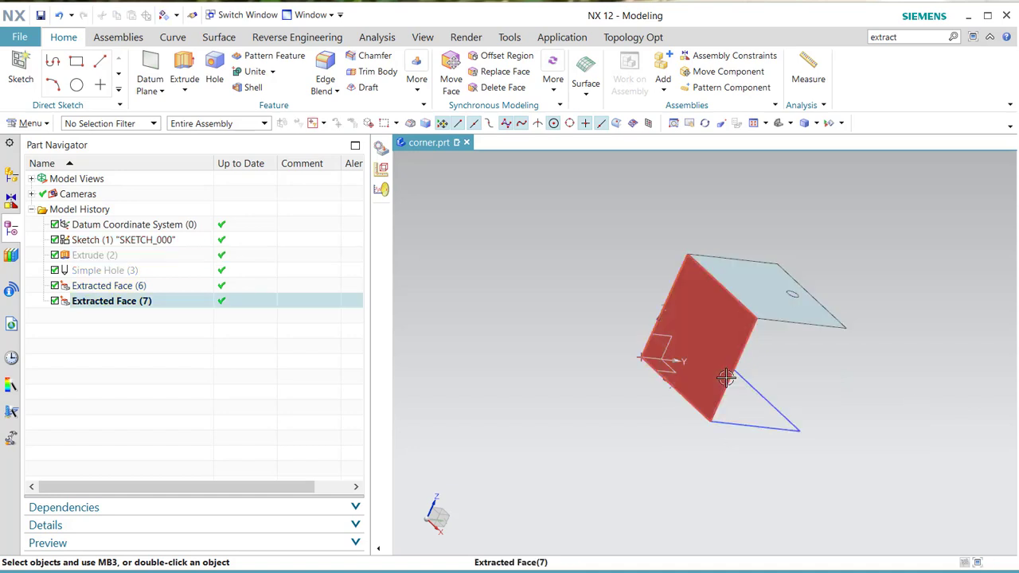
# Step: In Pre/Post, create an NX Nastran structural FEM and simulation with an idealized part and a SOL 101 Linear Statics - Global Constraints solution
pyautogui.moveTo(823, 425); pyautogui.dragTo(785, 411, button='middle')
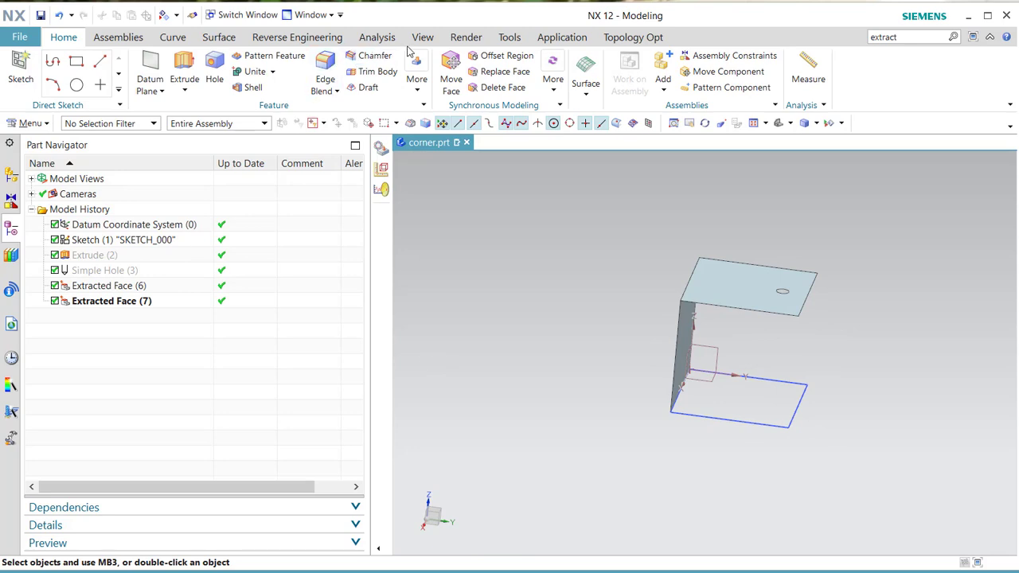
pyautogui.click(551, 39)
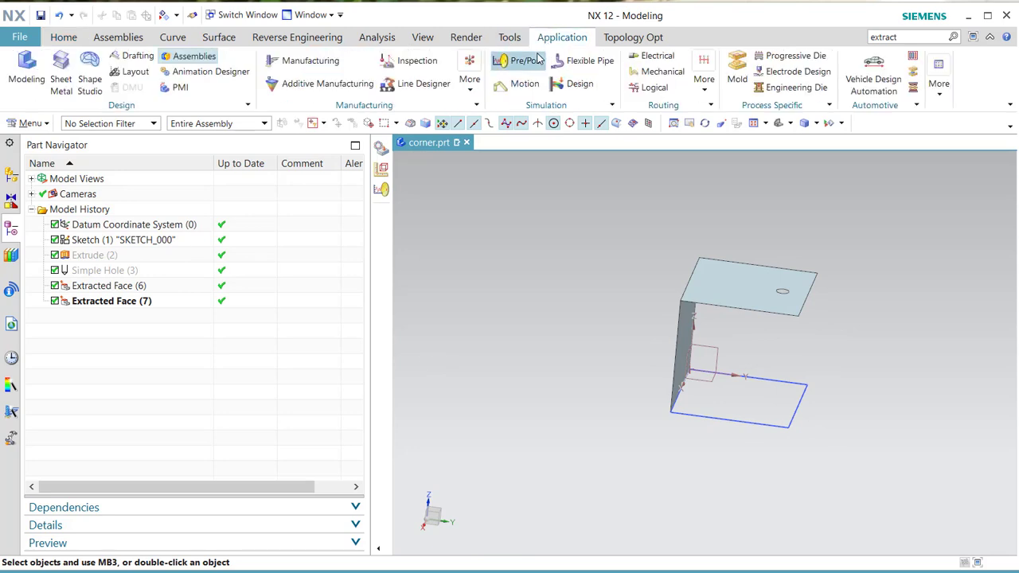
pyautogui.click(538, 59)
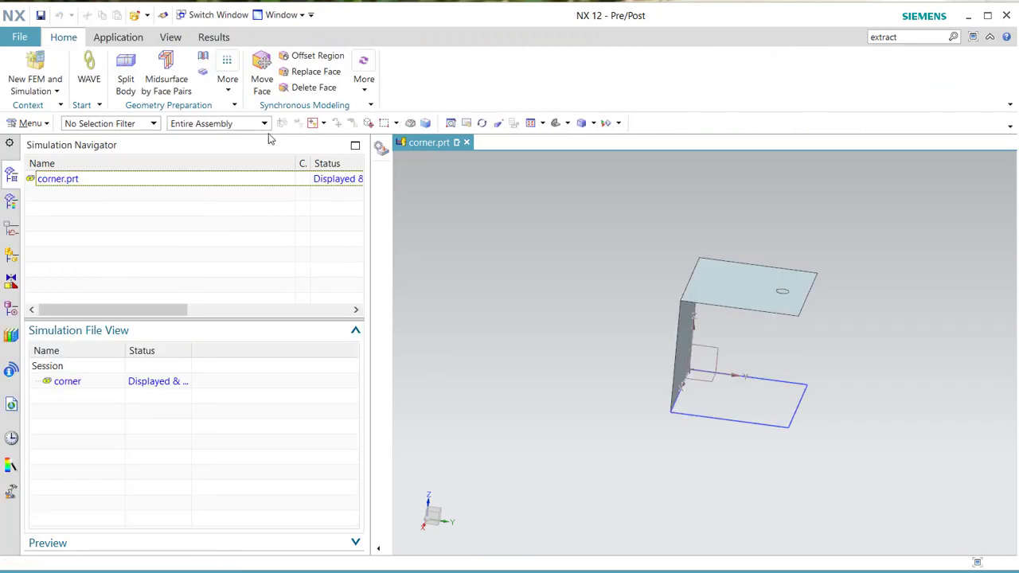
pyautogui.click(19, 64)
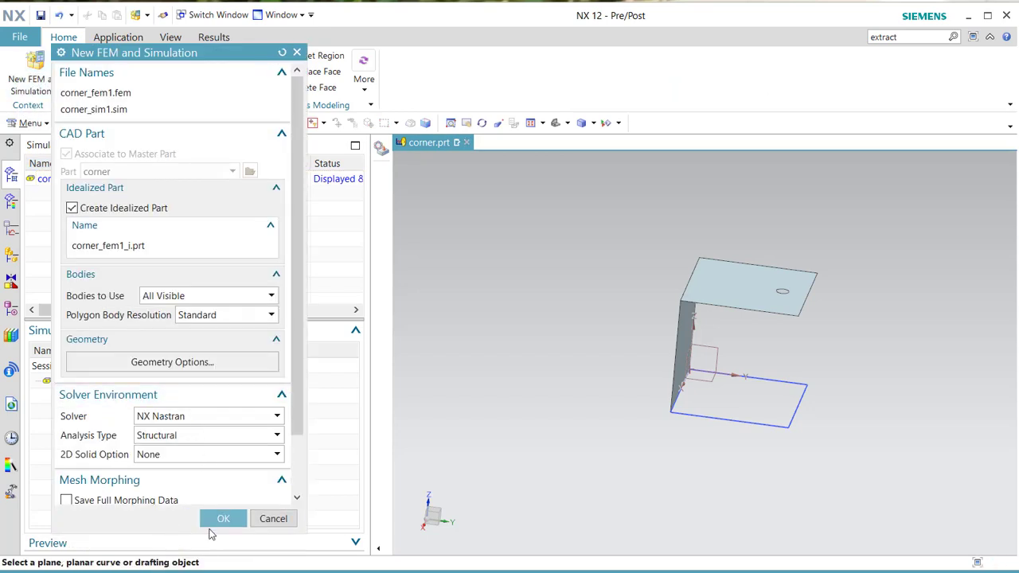
pyautogui.click(221, 521)
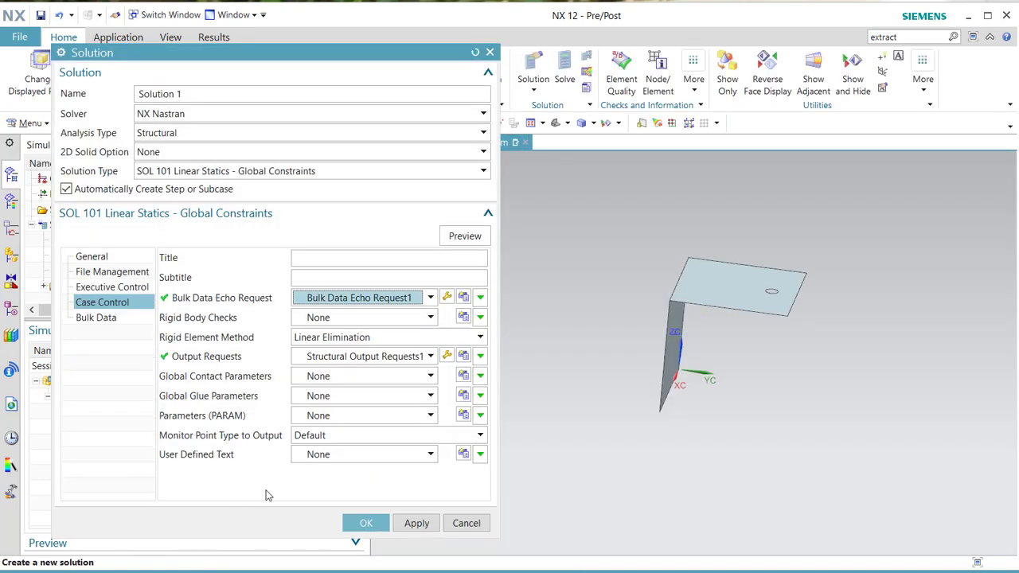
pyautogui.click(364, 523)
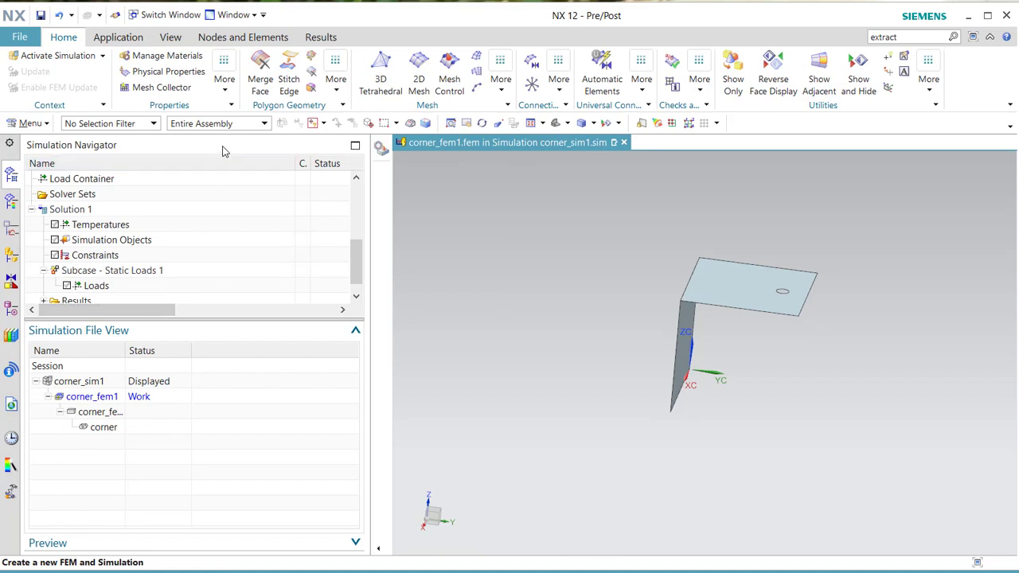
# Step: Start a new mesh collector with its settings reset and the element family set to 2D
pyautogui.click(188, 90)
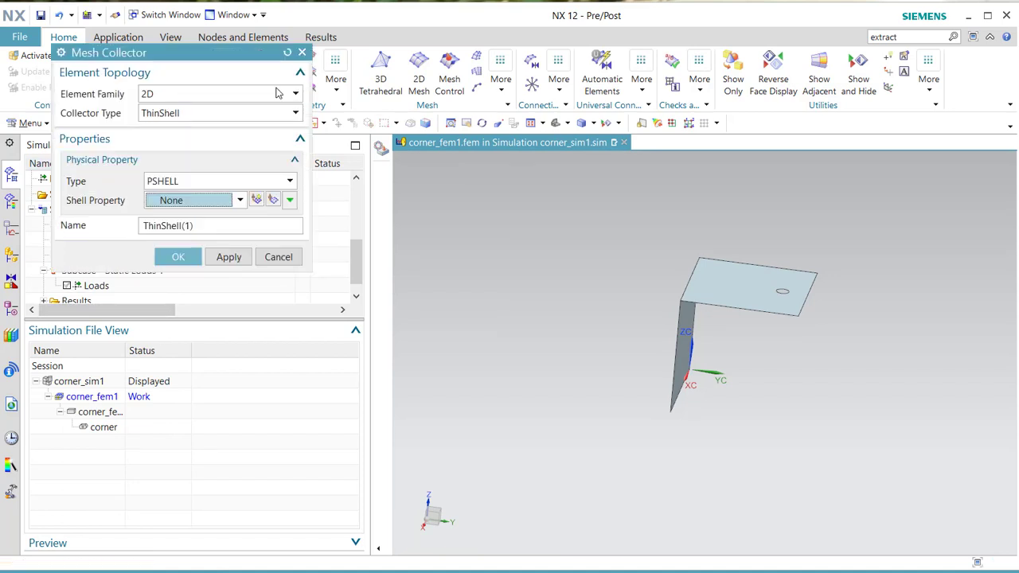
pyautogui.click(288, 53)
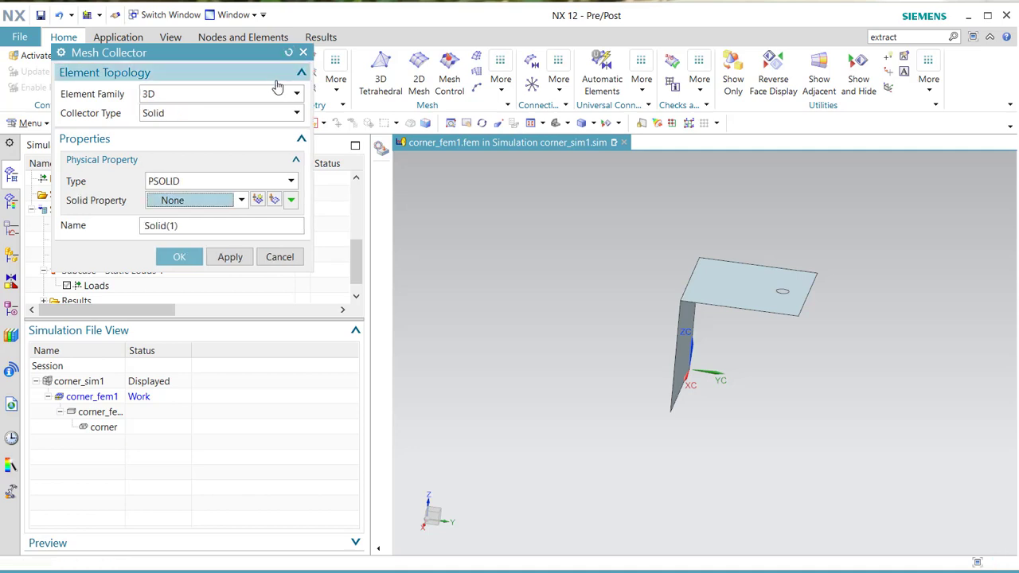
pyautogui.click(299, 96)
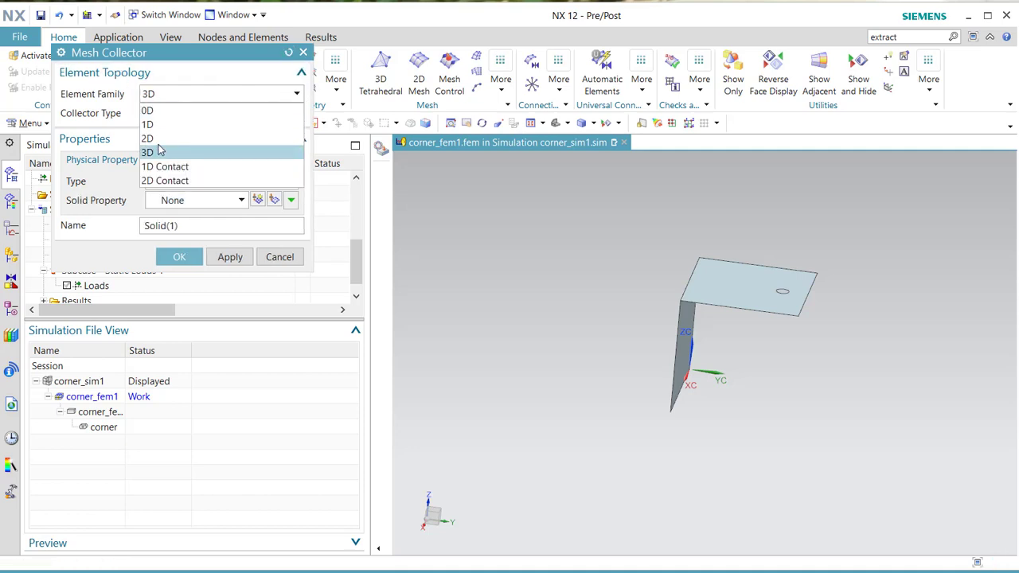
pyautogui.click(159, 138)
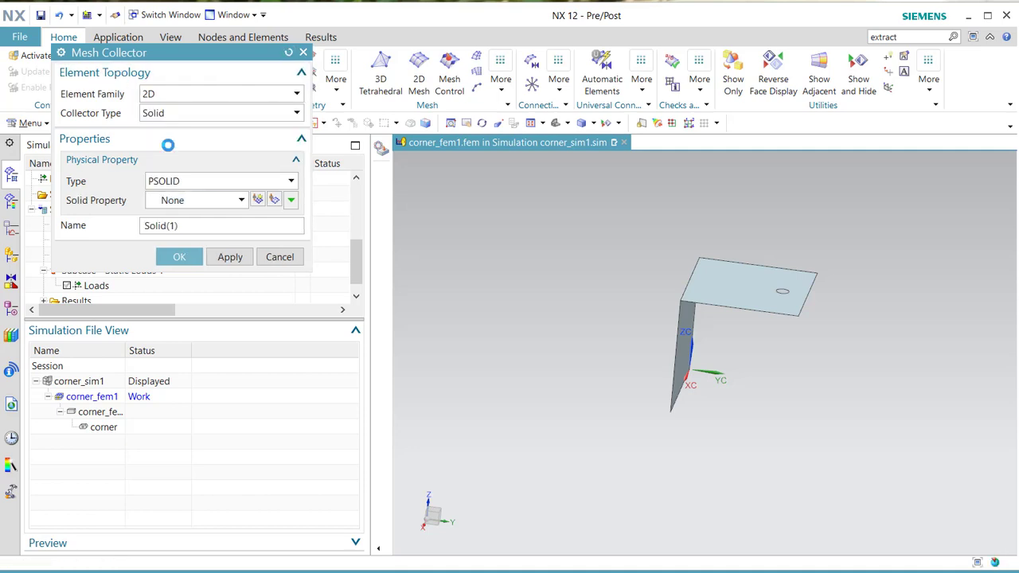
# Step: Create a PSHELL property for the collector with AISI_310_SS as Material 1 and a default thickness of 1 mm
pyautogui.click(257, 200)
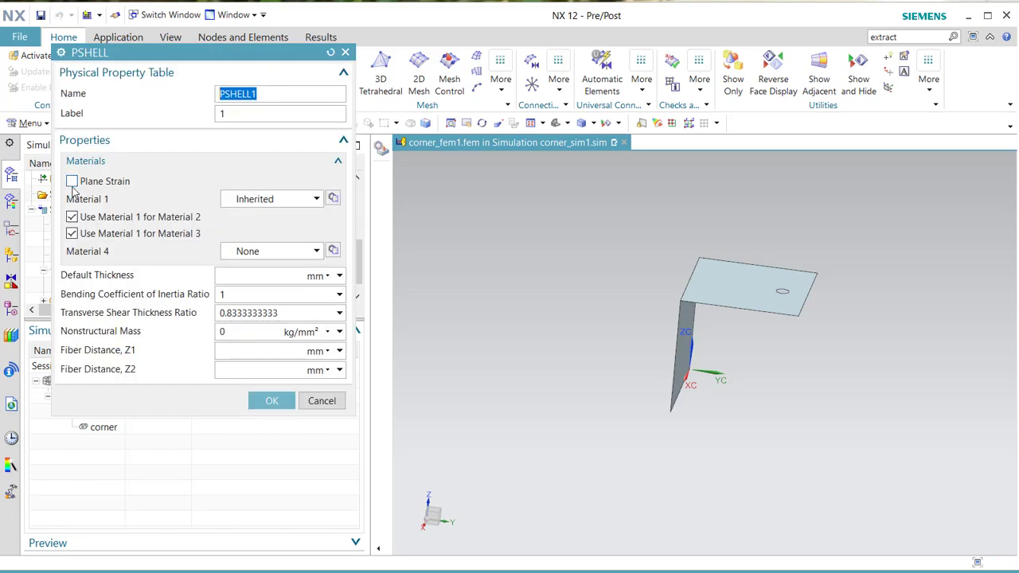
pyautogui.click(333, 199)
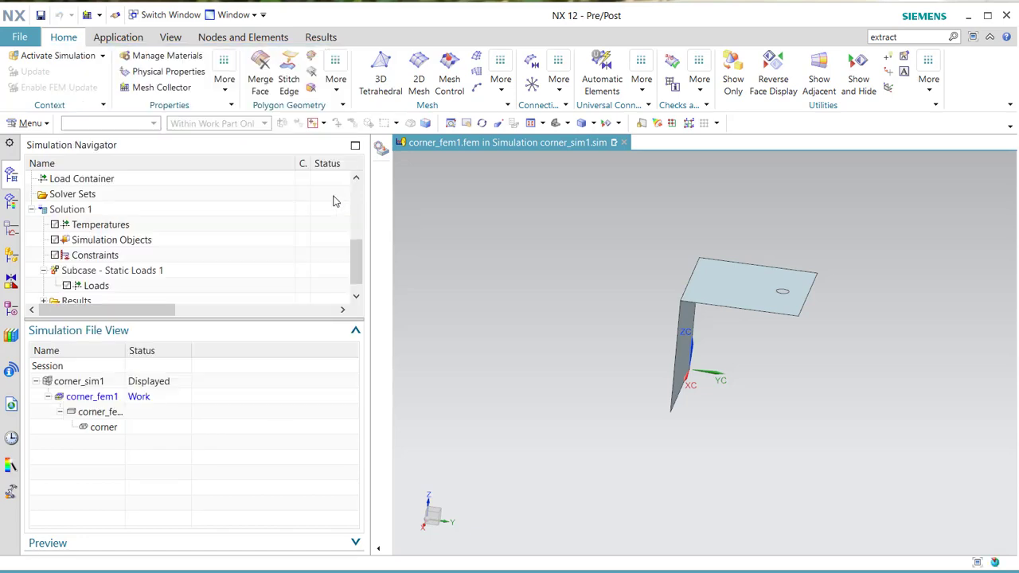
pyautogui.click(103, 218)
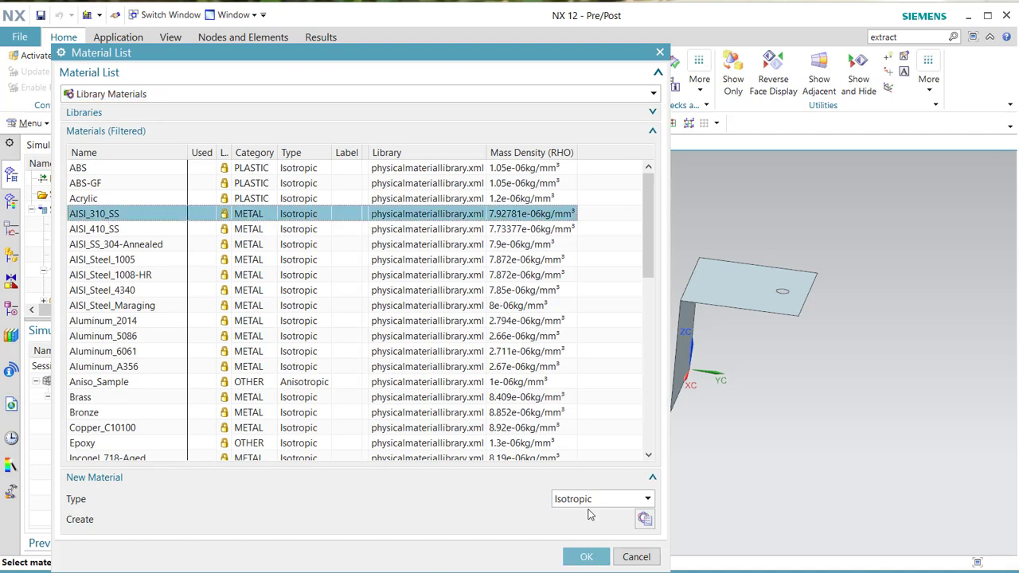
pyautogui.click(586, 556)
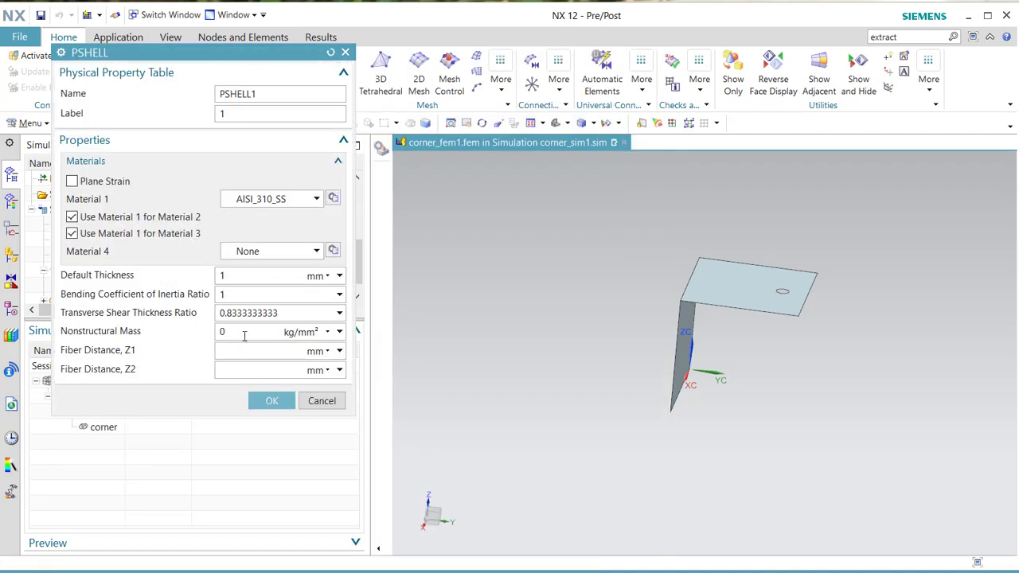
pyautogui.write('1')
pyautogui.click(268, 401)
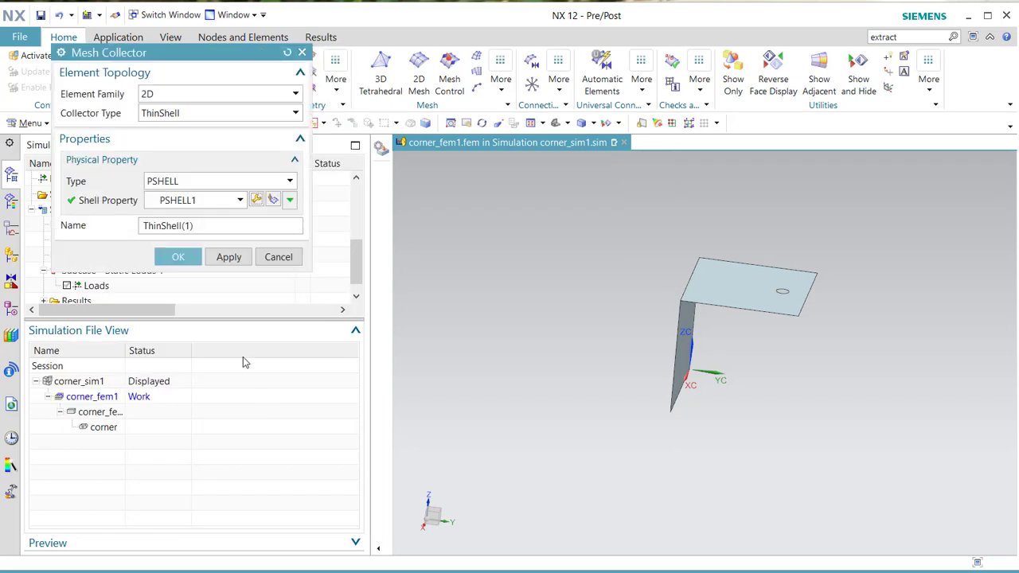
# Step: Name the thin shell mesh collector aisi_1mm and create it
pyautogui.moveTo(218, 228); pyautogui.dragTo(132, 223)
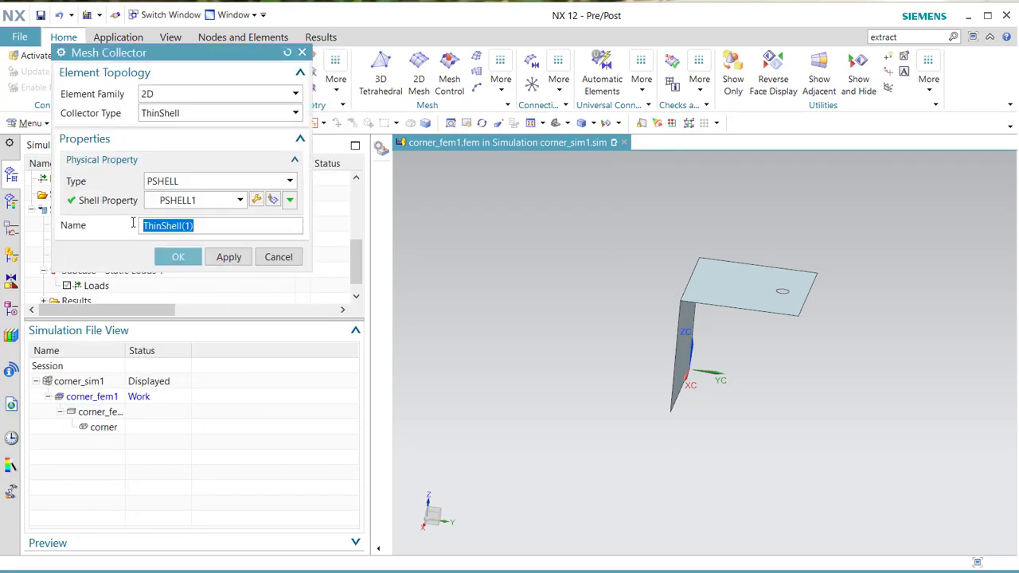
pyautogui.write('aisi_1mm')
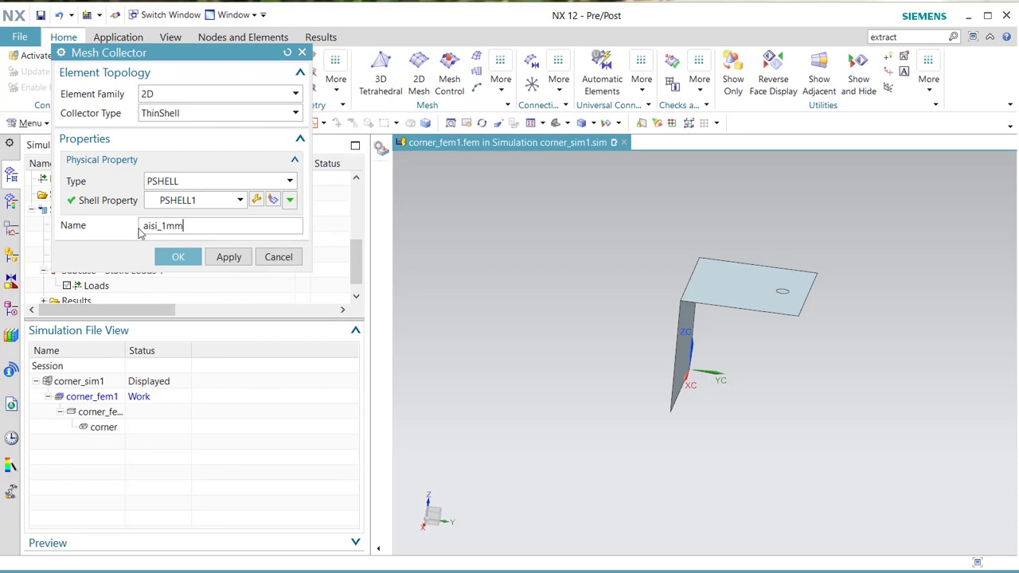
pyautogui.click(178, 257)
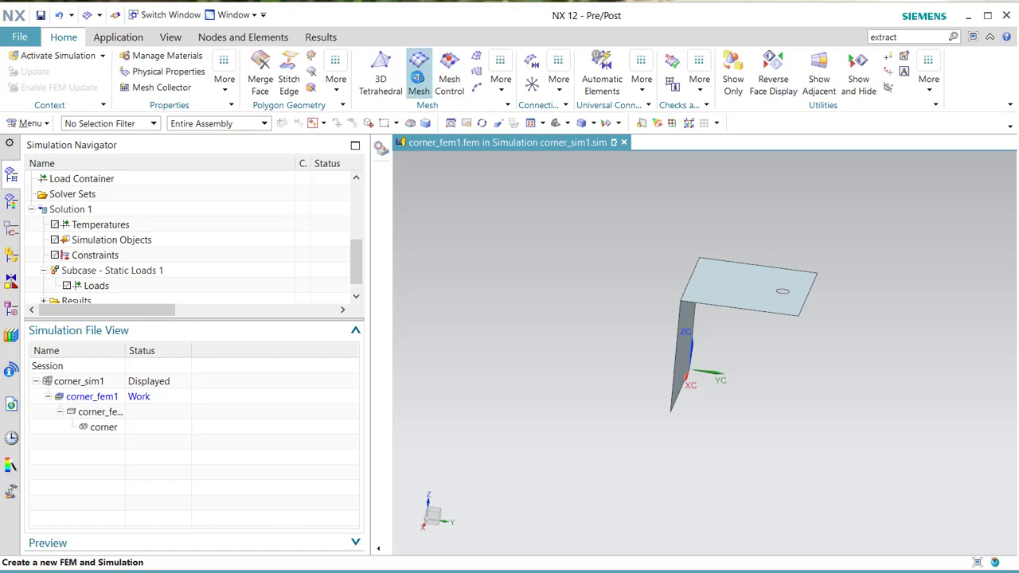
# Step: Mesh both extracted faces with 2 mm CQUAD4 elements in the aisi_1mm collector, keeping Export Mesh to Solver enabled
pyautogui.click(420, 71)
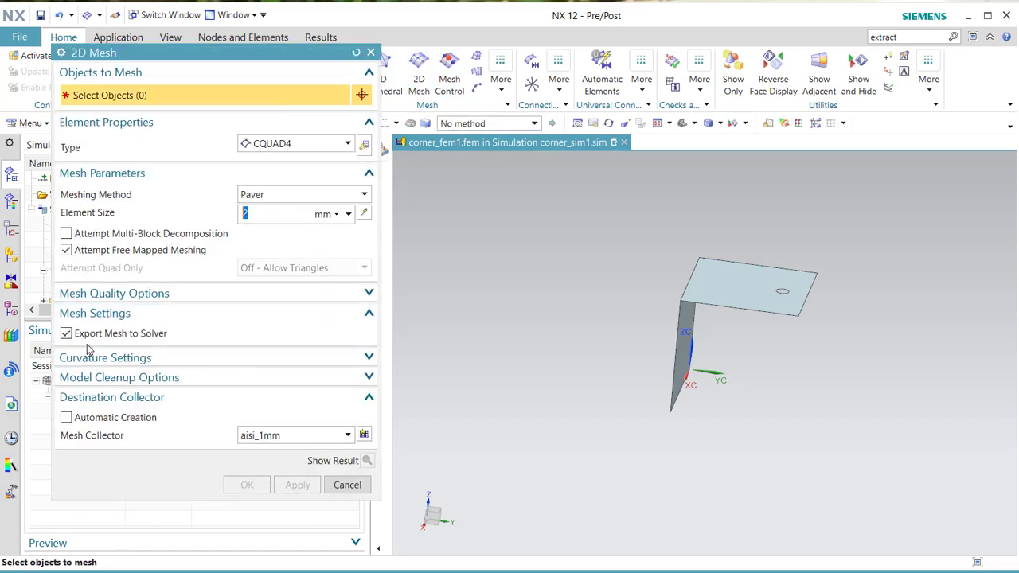
pyautogui.click(66, 334)
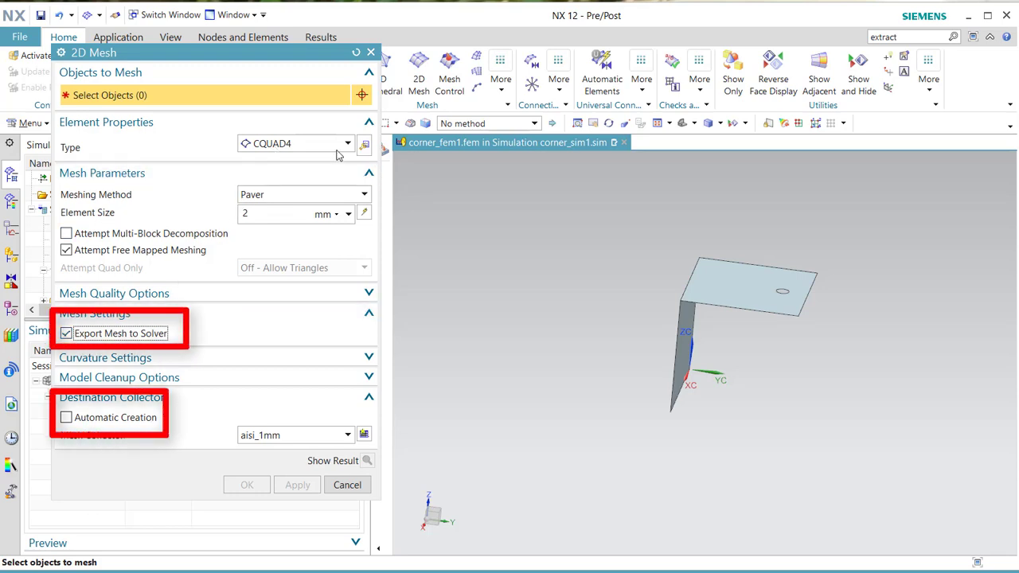
pyautogui.click(708, 297)
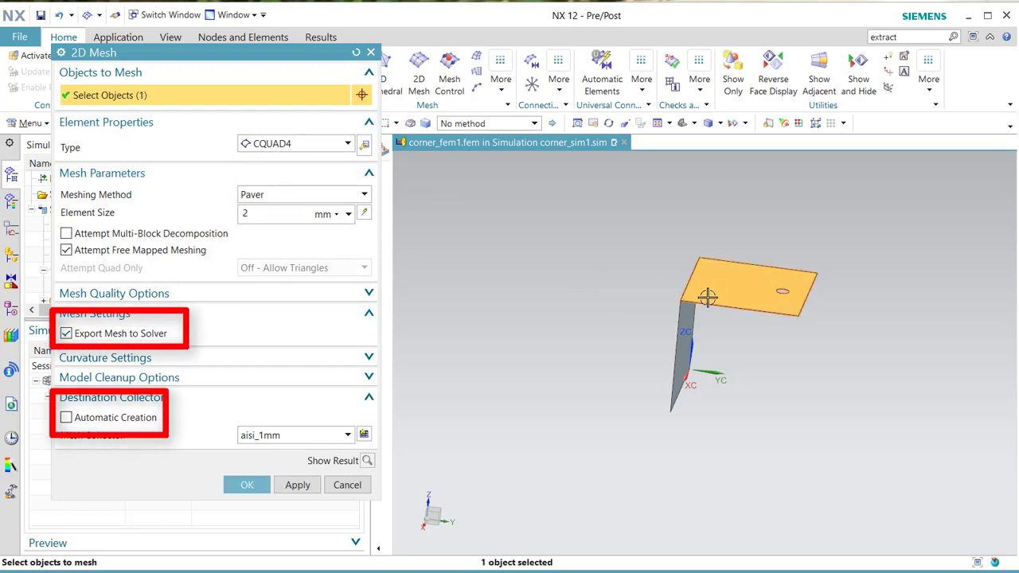
pyautogui.click(683, 358)
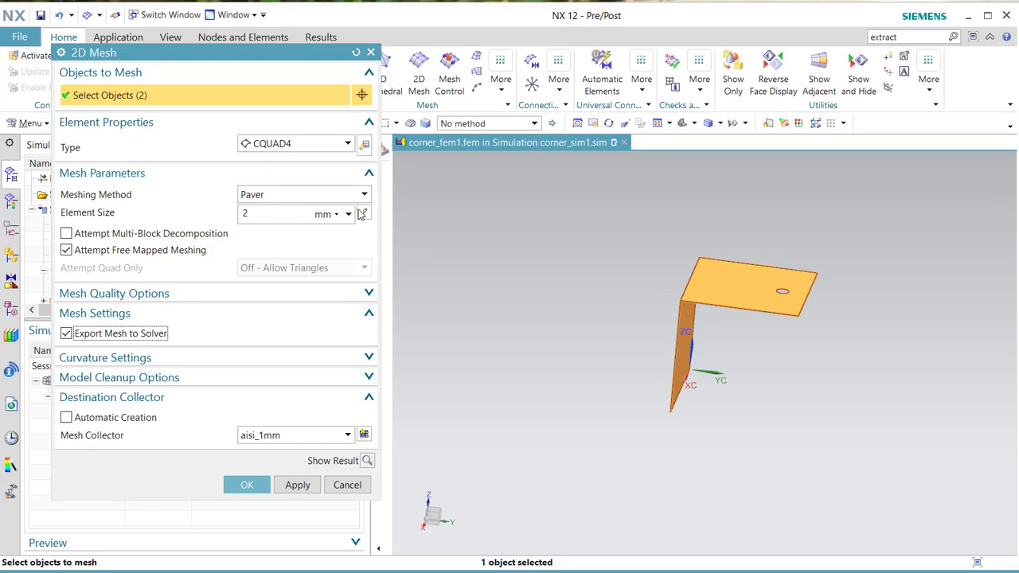
pyautogui.click(363, 214)
pyautogui.moveTo(307, 216); pyautogui.dragTo(191, 216)
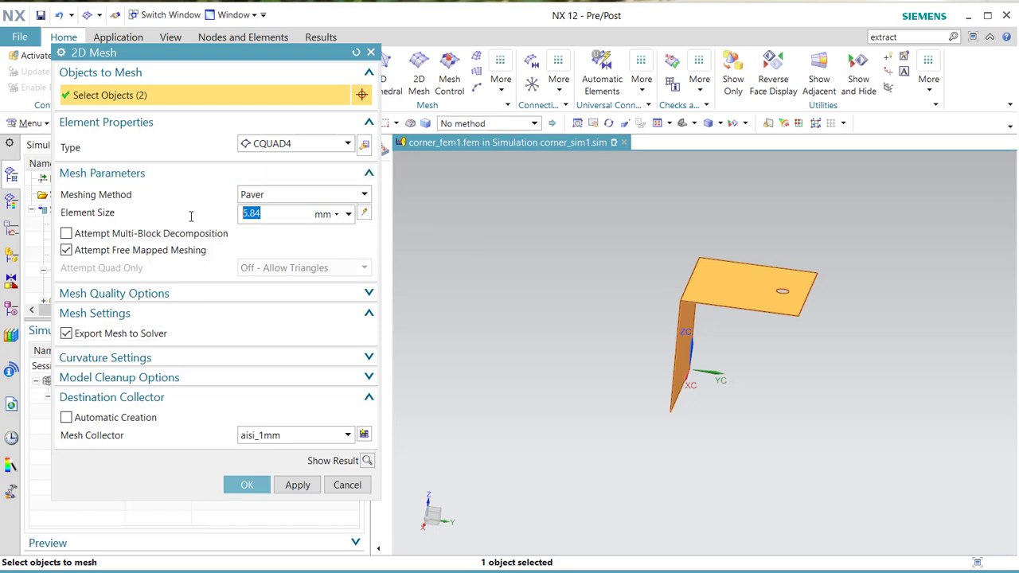
pyautogui.click(297, 485)
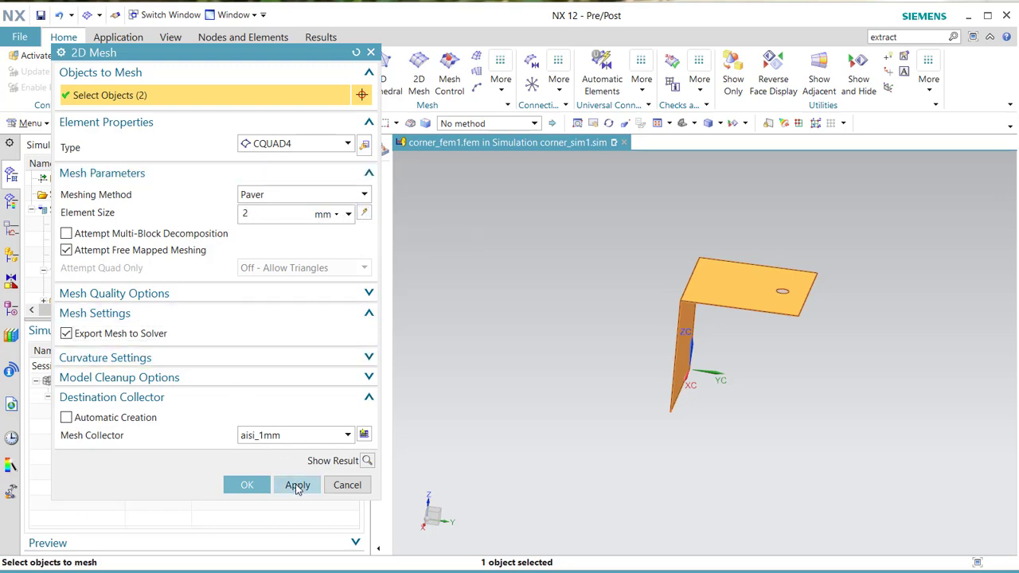
# Step: Add a Size on Edge mesh control to the hole's edge for a finer element size and update the FEM mesh
pyautogui.click(457, 75)
pyautogui.scroll(-4, 764, 295)
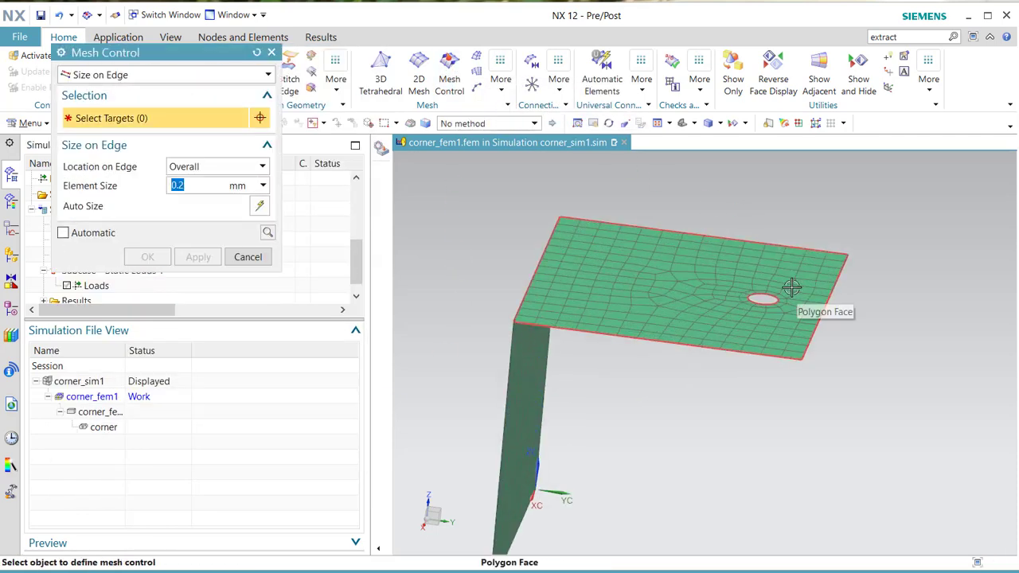
pyautogui.click(771, 296)
pyautogui.doubleClick(185, 190)
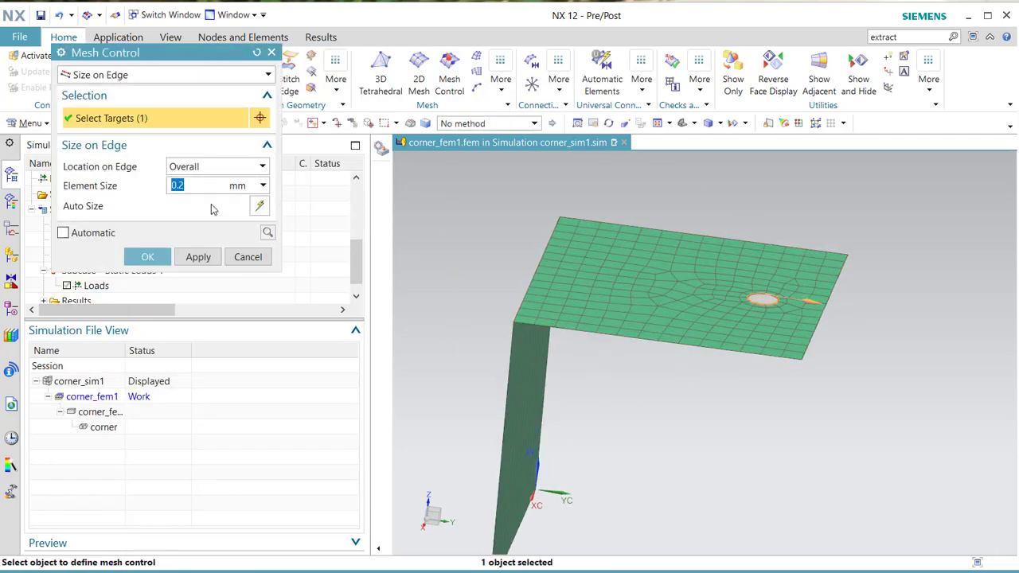
pyautogui.click(258, 206)
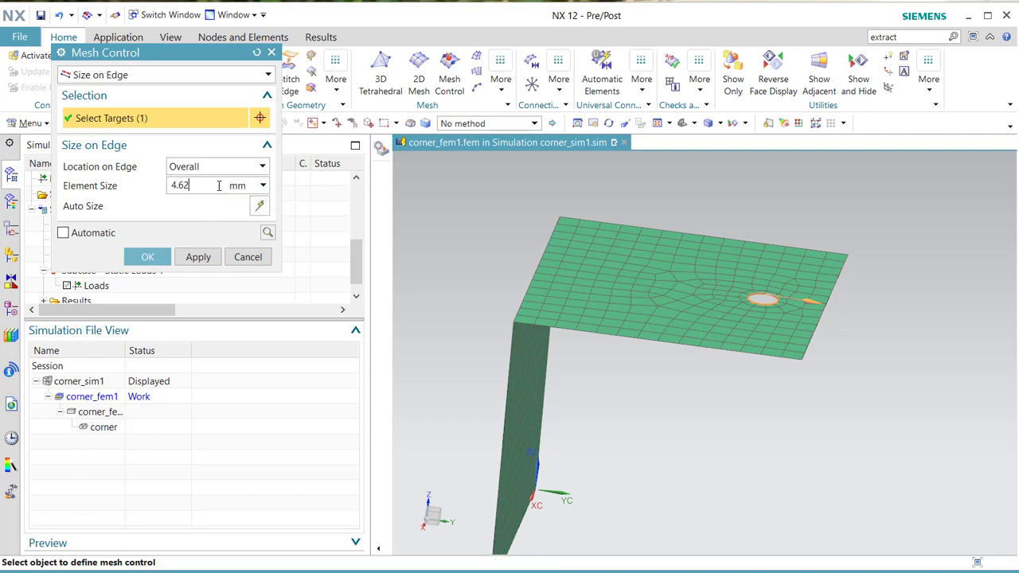
pyautogui.moveTo(219, 185); pyautogui.dragTo(168, 185)
pyautogui.click(161, 255)
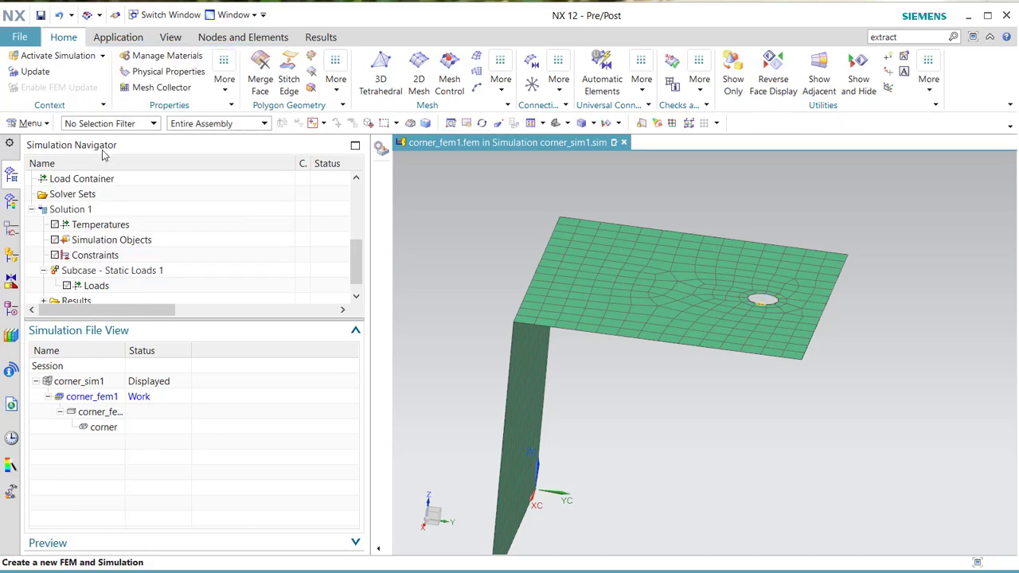
pyautogui.click(46, 74)
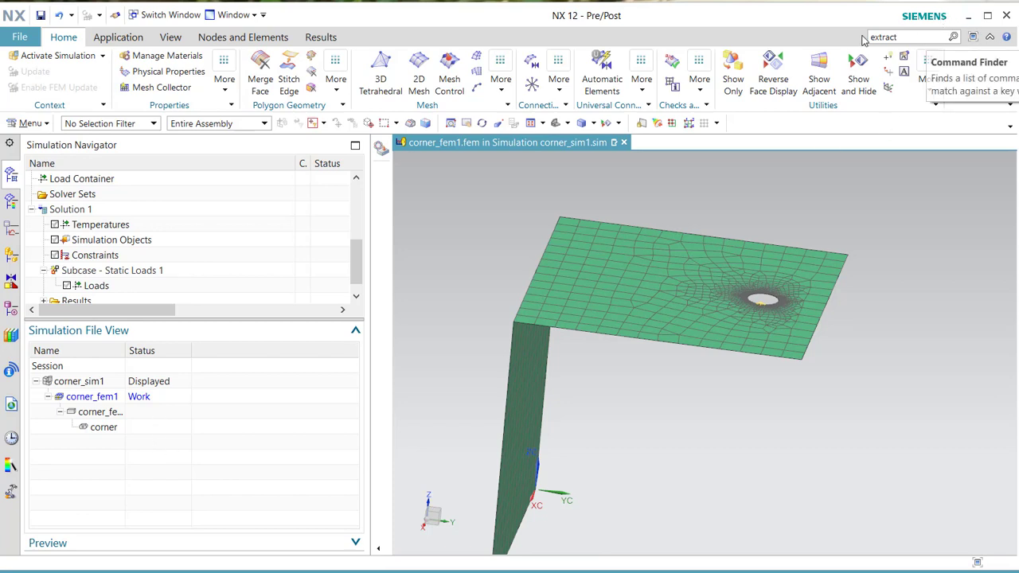
# Step: Stitch the two polygon bodies together with Stitch Edge, using the Automatic method, Edge to Edge geometry and 0.1 mm tolerances
pyautogui.moveTo(928, 37); pyautogui.dragTo(858, 40)
pyautogui.write('stitch')
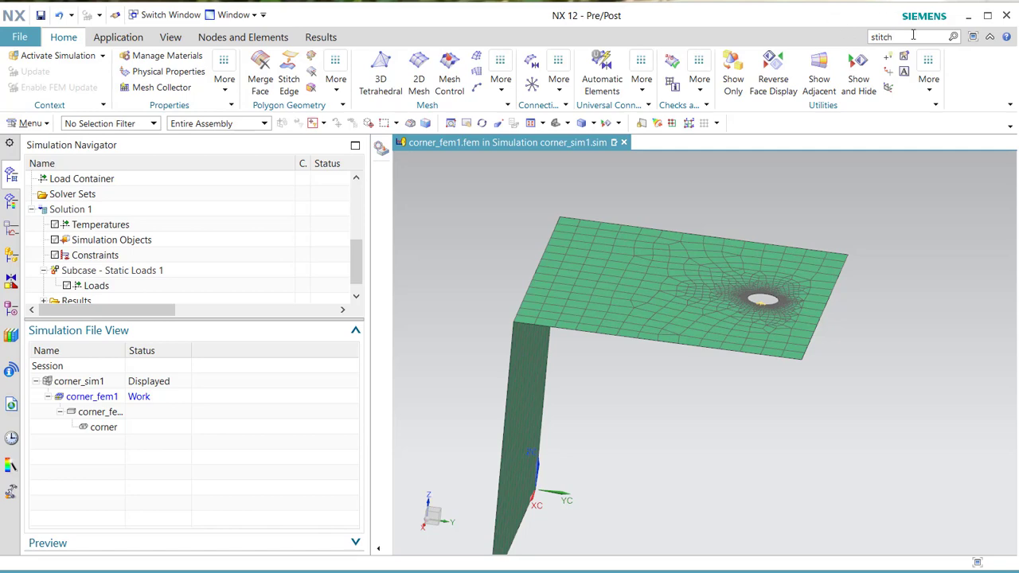
pyautogui.click(953, 37)
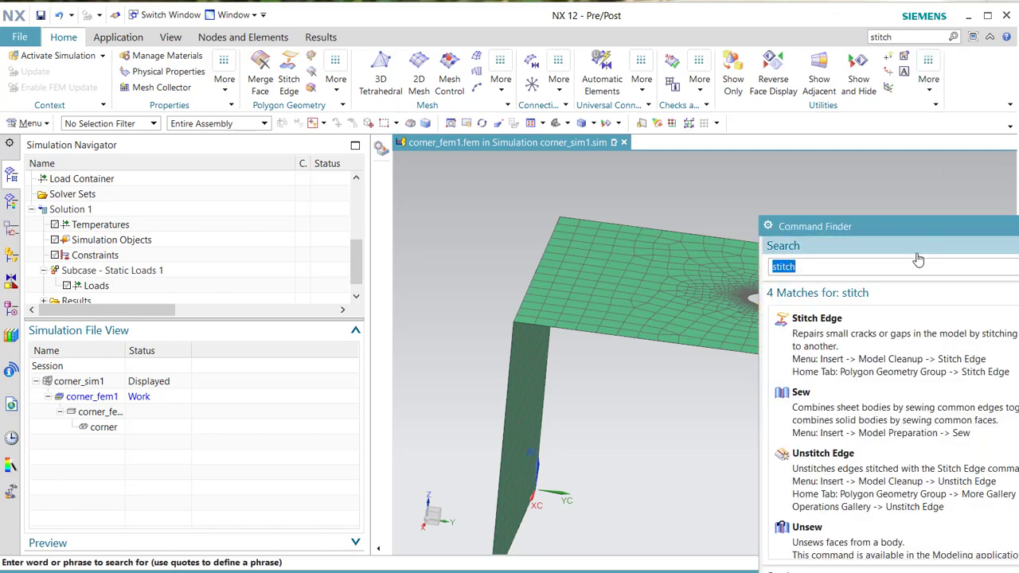
pyautogui.click(872, 367)
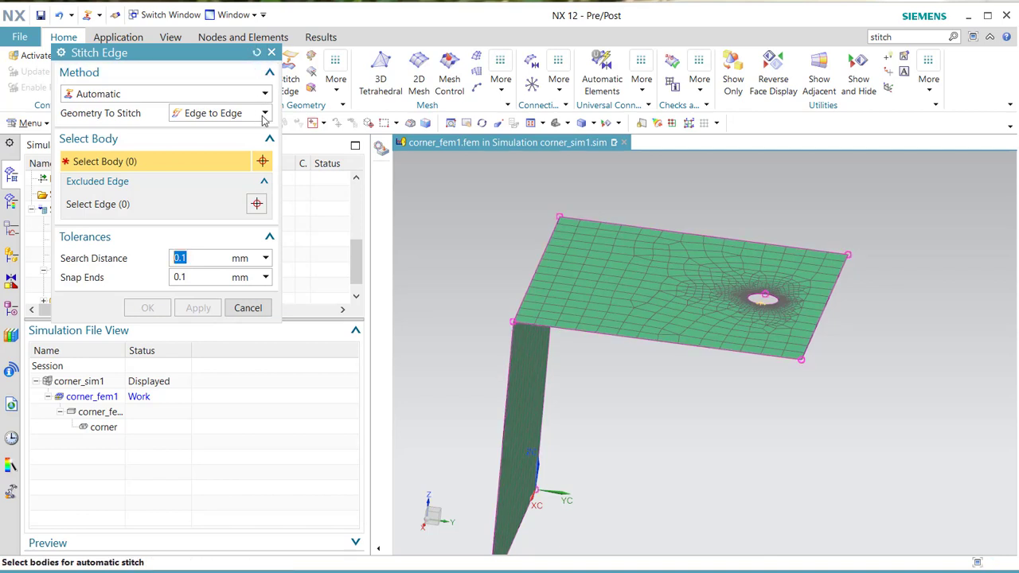
pyautogui.click(265, 114)
pyautogui.click(215, 130)
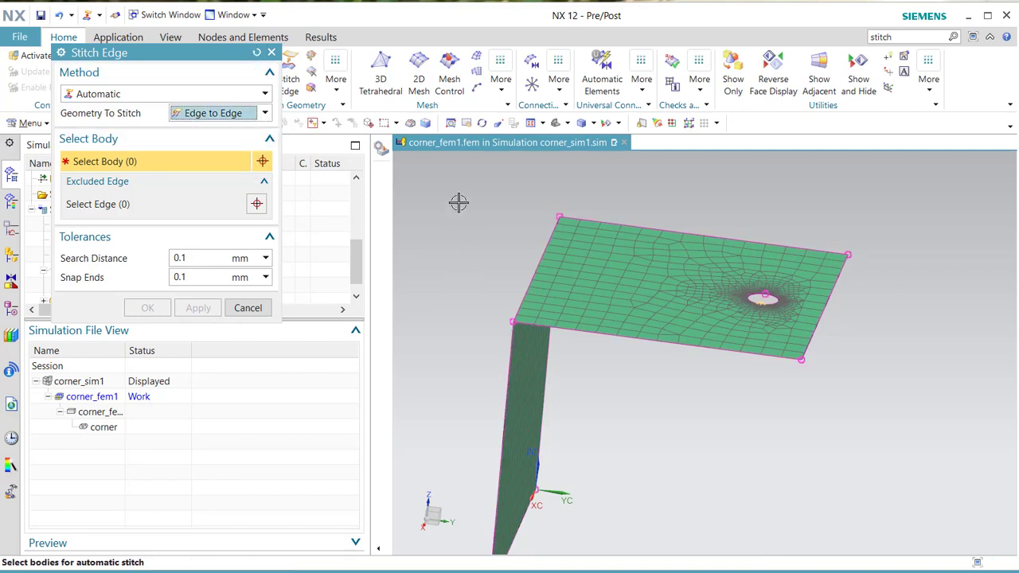
pyautogui.moveTo(449, 179); pyautogui.dragTo(885, 503)
pyautogui.click(515, 460)
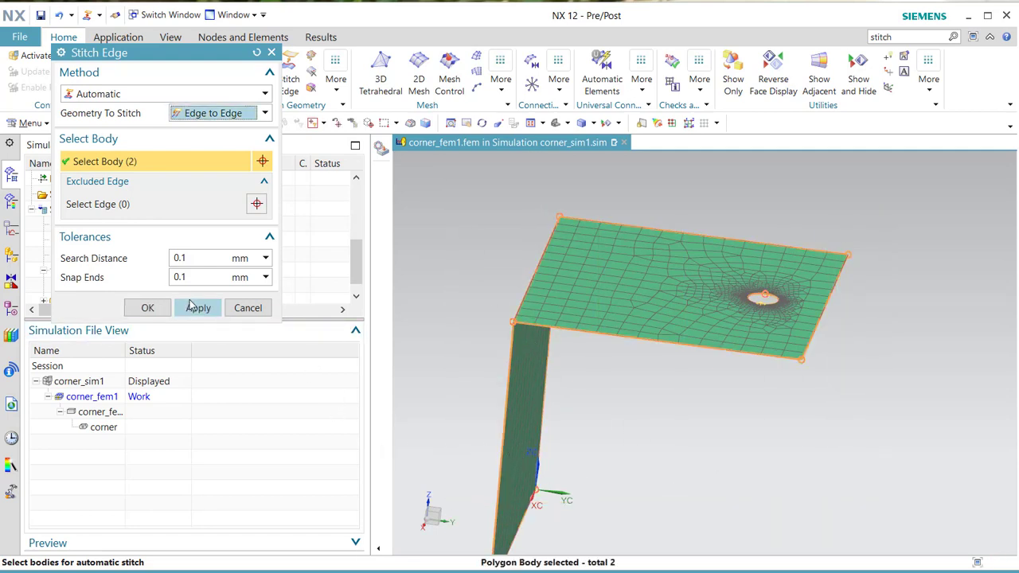
pyautogui.click(154, 311)
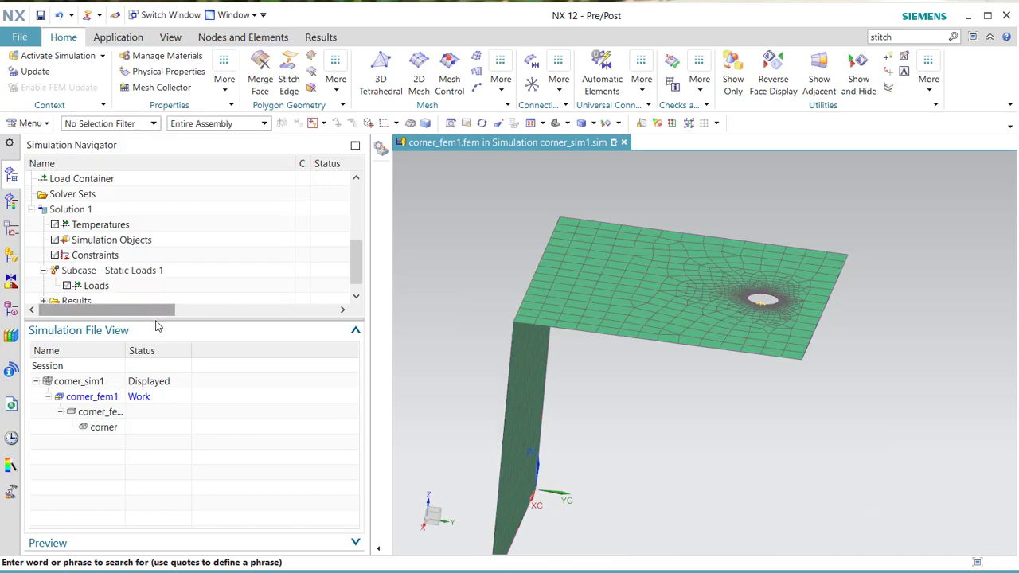
# Step: Activate corner_sim1 and apply a 100 N force along +YC to the outer free edge of the plate with the hole
pyautogui.doubleClick(167, 381)
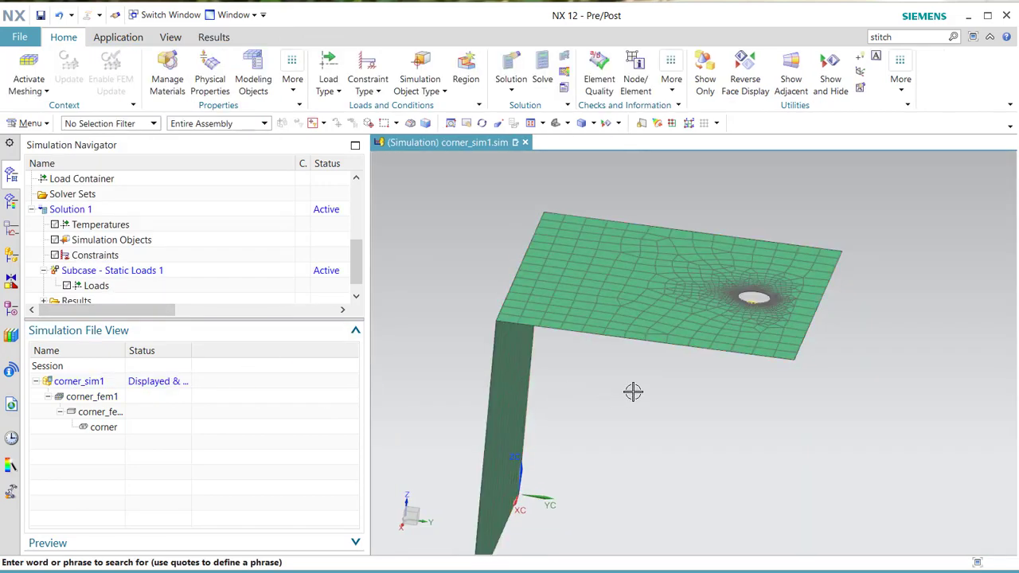
pyautogui.moveTo(633, 391); pyautogui.dragTo(652, 375, button='middle')
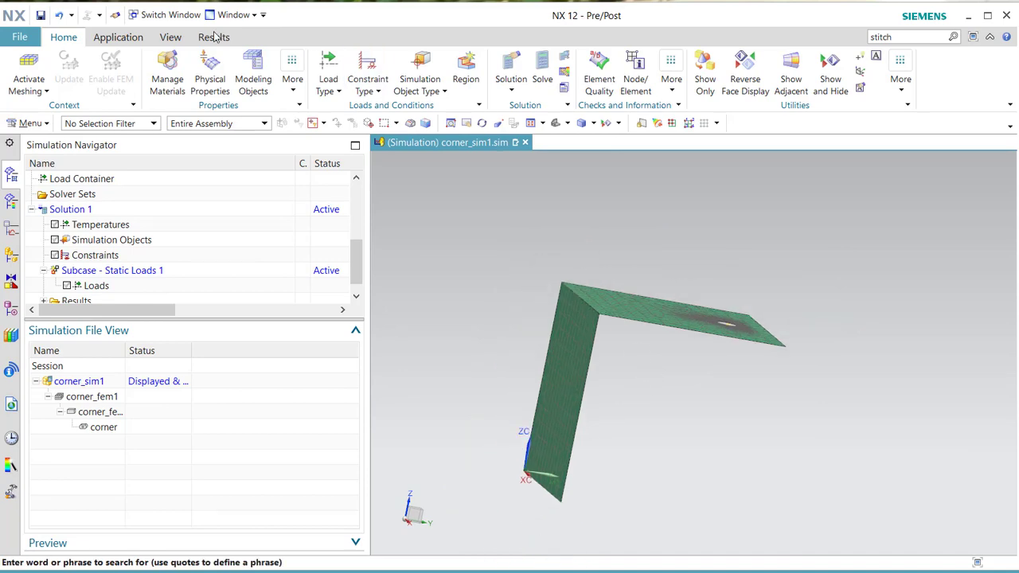
pyautogui.click(328, 85)
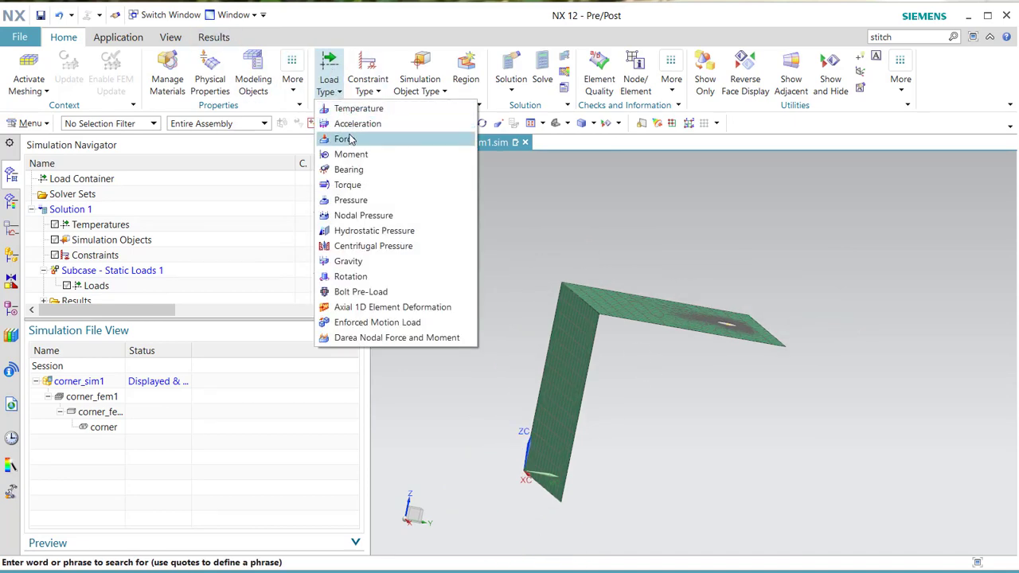
pyautogui.click(351, 140)
pyautogui.click(237, 252)
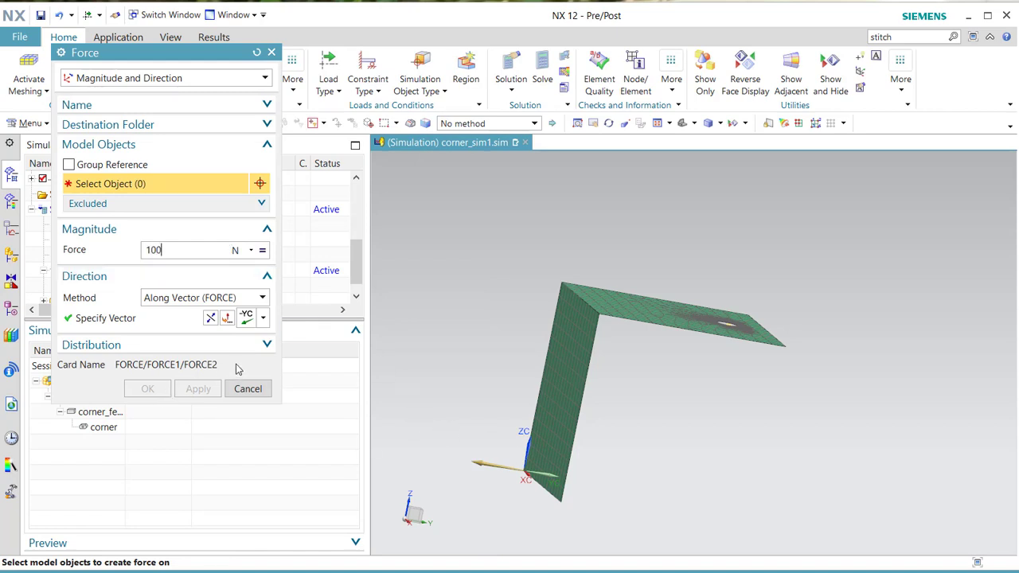
pyautogui.click(264, 320)
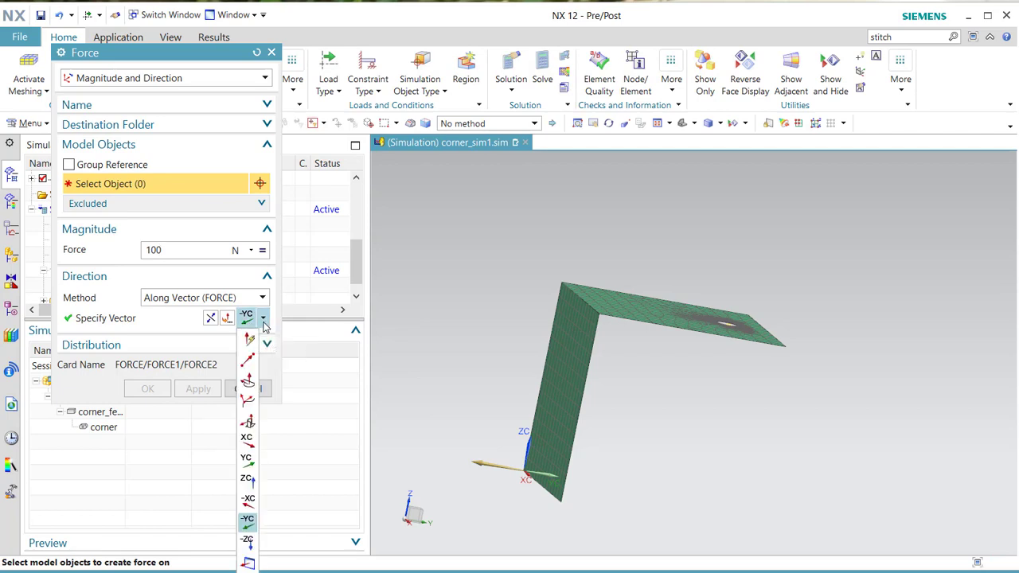
pyautogui.click(247, 461)
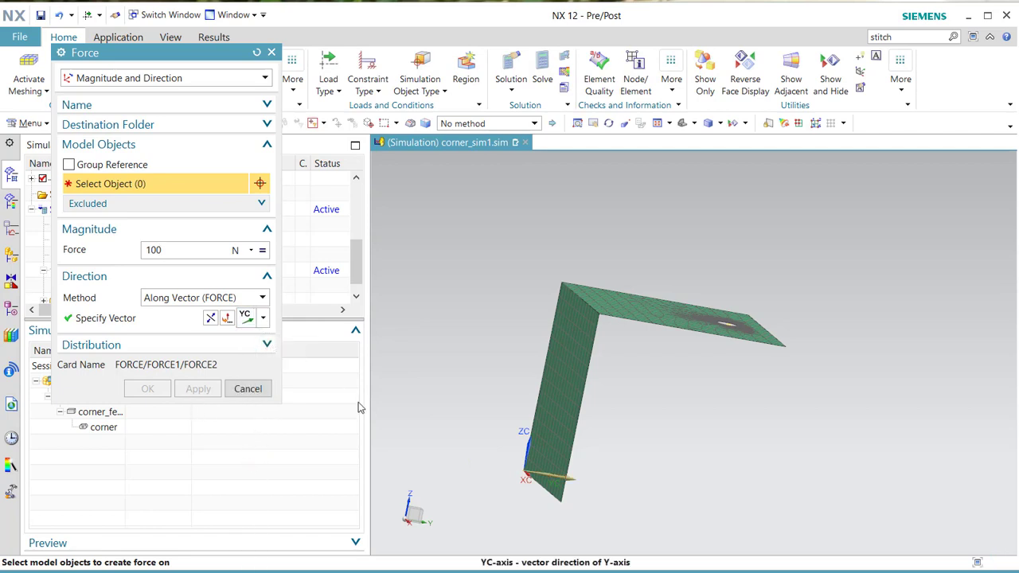
pyautogui.click(773, 327)
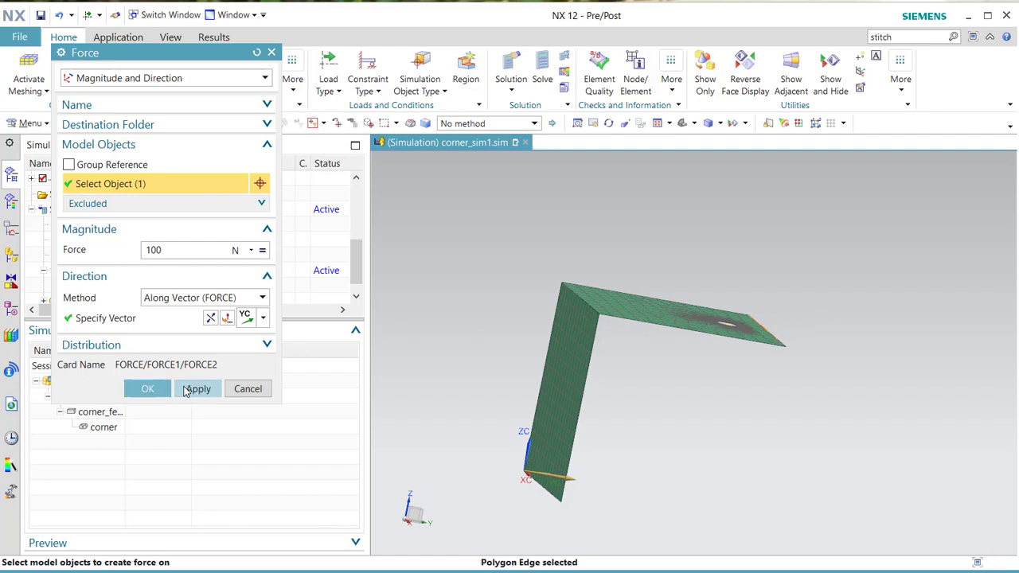
pyautogui.click(198, 389)
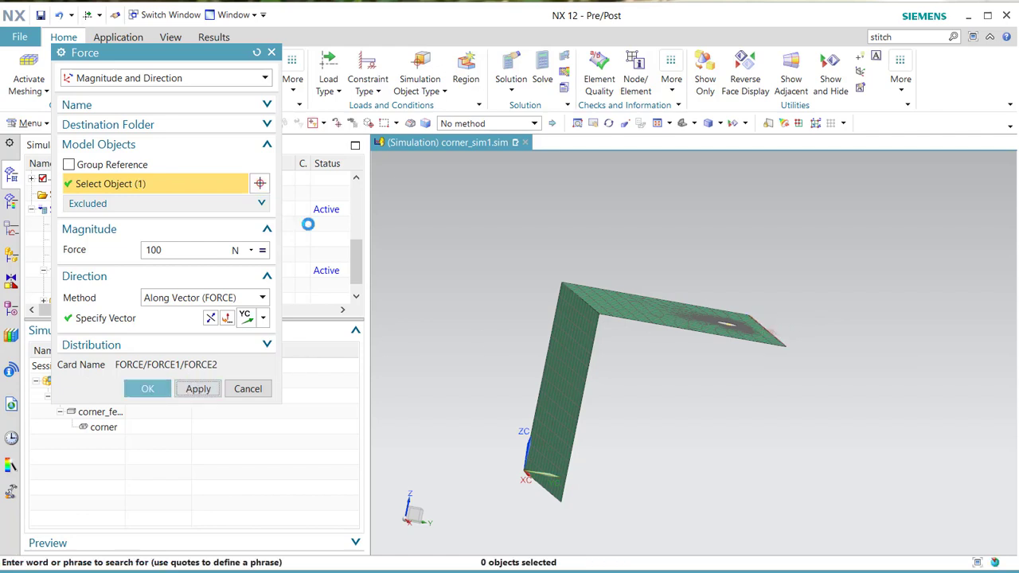
# Step: Add a Fixed Constraint to the lower free edge of the vertical plate
pyautogui.click(368, 75)
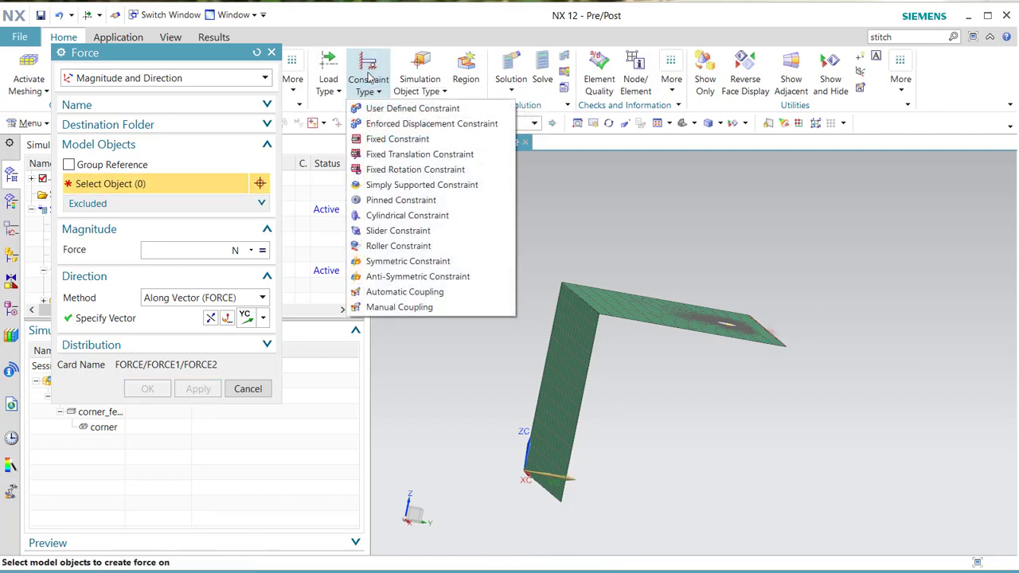
pyautogui.click(366, 138)
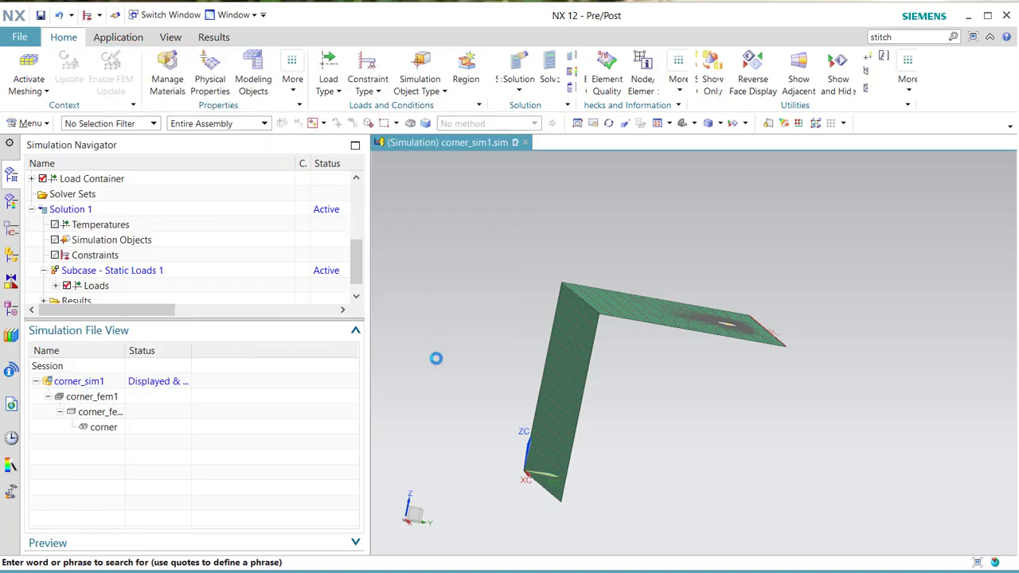
pyautogui.click(548, 487)
pyautogui.click(158, 222)
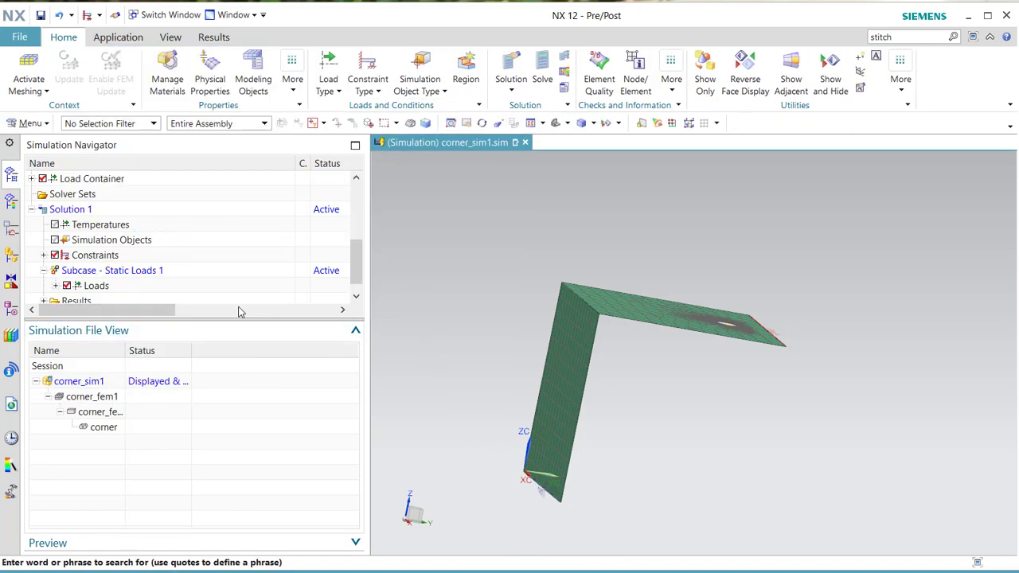
# Step: Try to solve Solution 1 with Model Setup Check enabled and review the setup check report
pyautogui.click(540, 74)
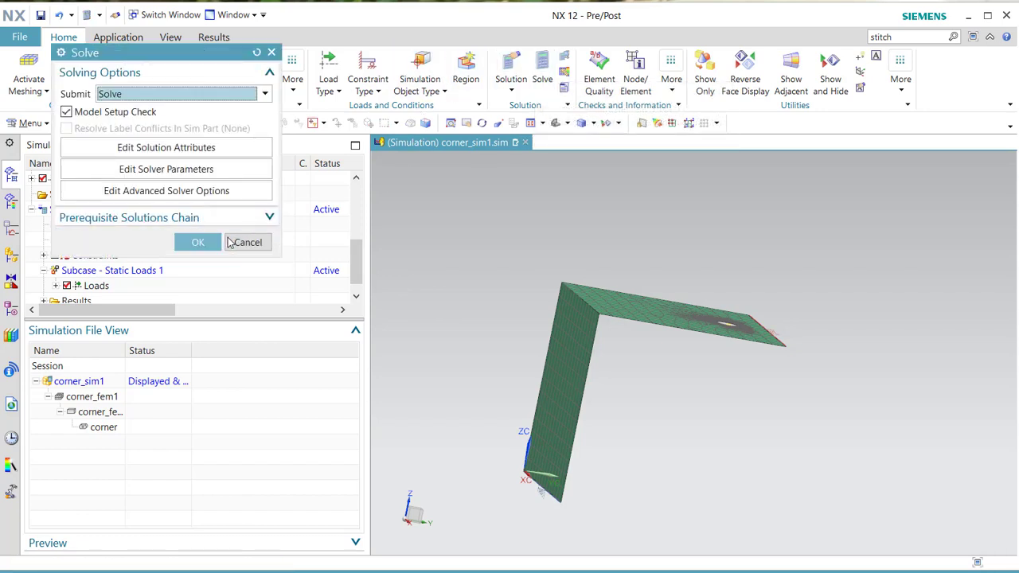
pyautogui.click(199, 242)
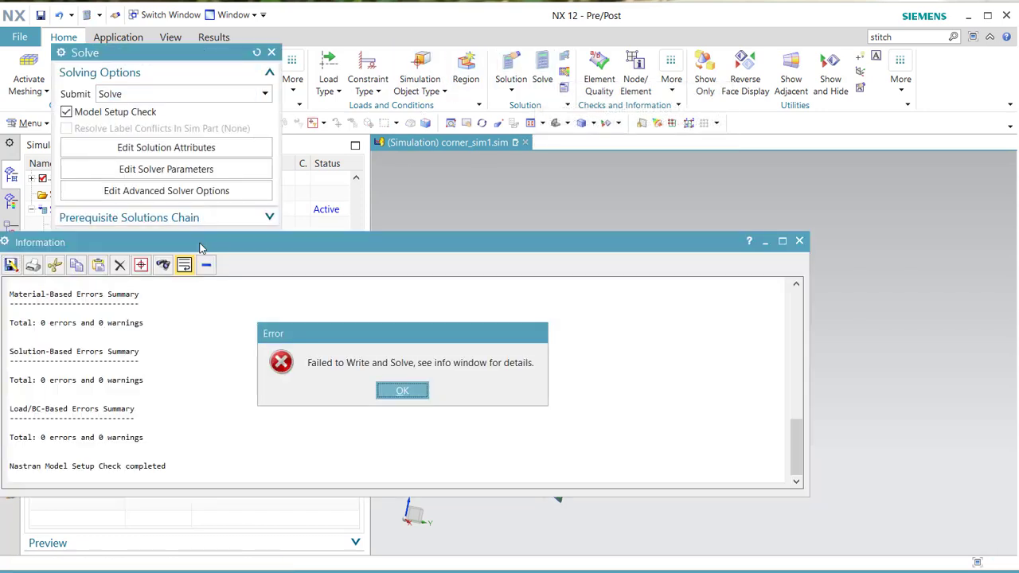
pyautogui.click(403, 392)
pyautogui.scroll(5, 403, 392)
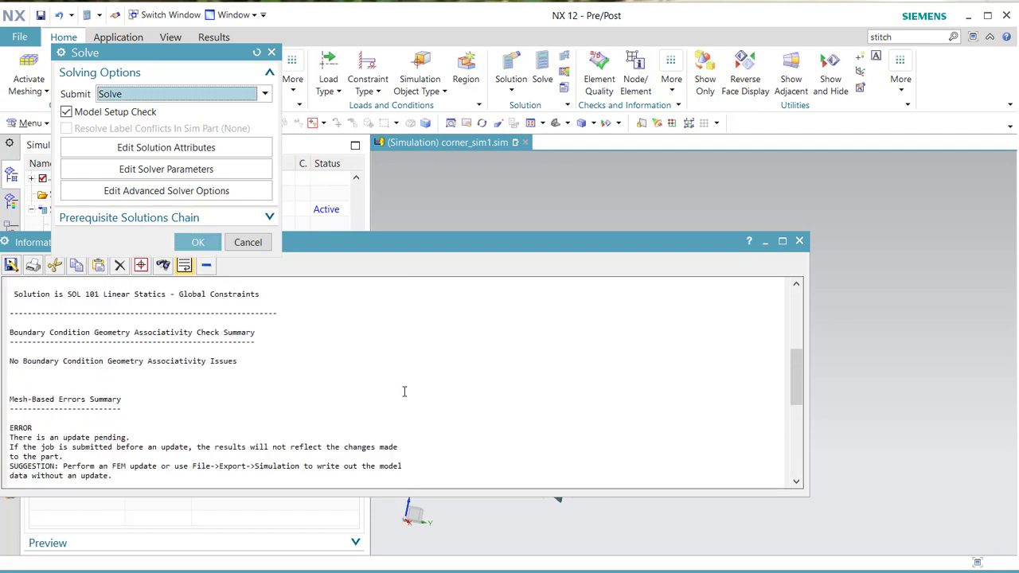
pyautogui.click(799, 240)
pyautogui.click(245, 242)
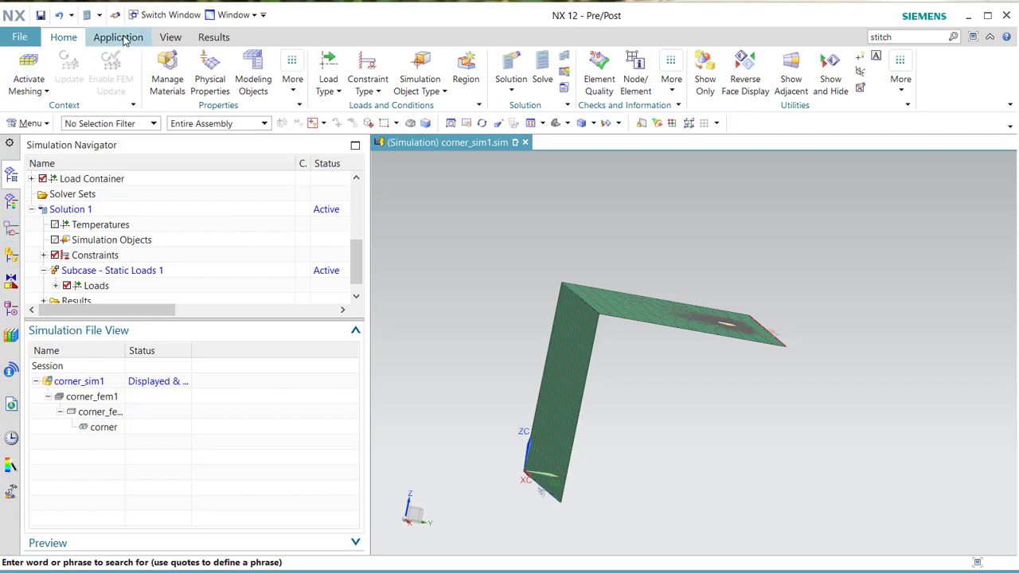
# Step: Open corner_fem1, update its mesh, and return to the corner_sim1 simulation
pyautogui.click(71, 402)
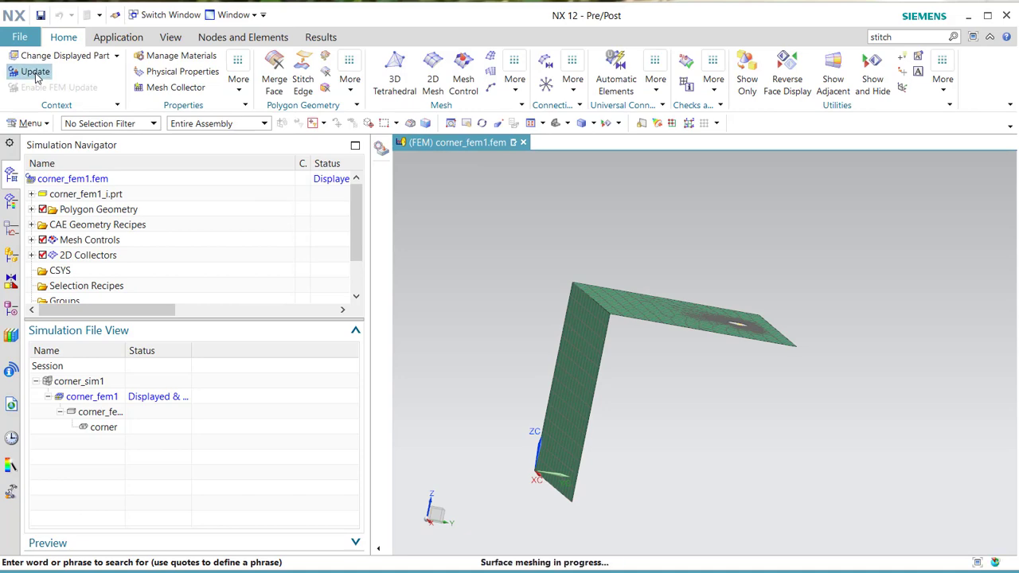
pyautogui.moveTo(739, 455); pyautogui.dragTo(729, 472, button='middle')
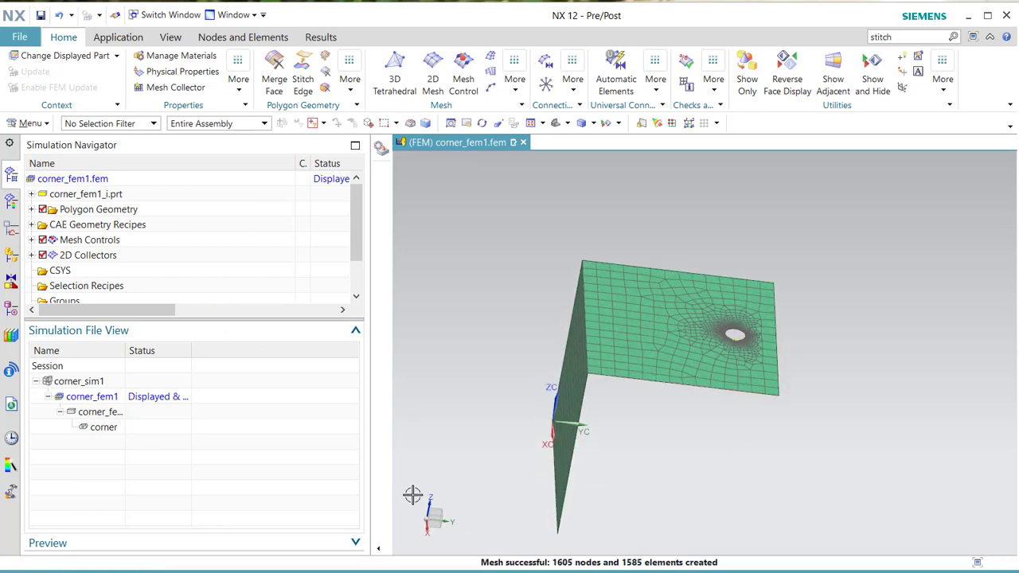
pyautogui.doubleClick(99, 382)
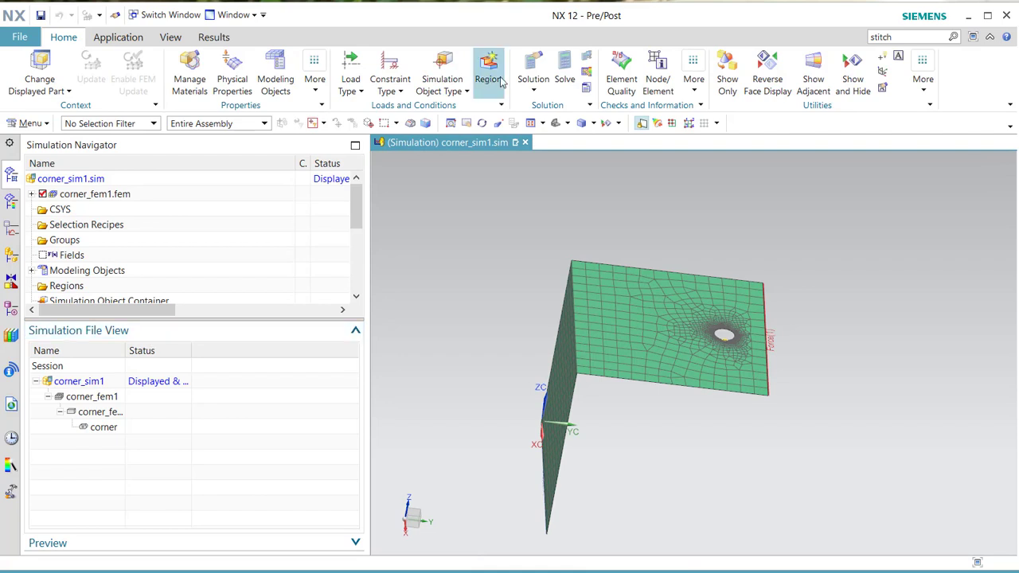
# Step: Solve Solution 1 with Model Setup Check enabled, skip the message review, and dismiss the solver monitor and information windows
pyautogui.click(563, 76)
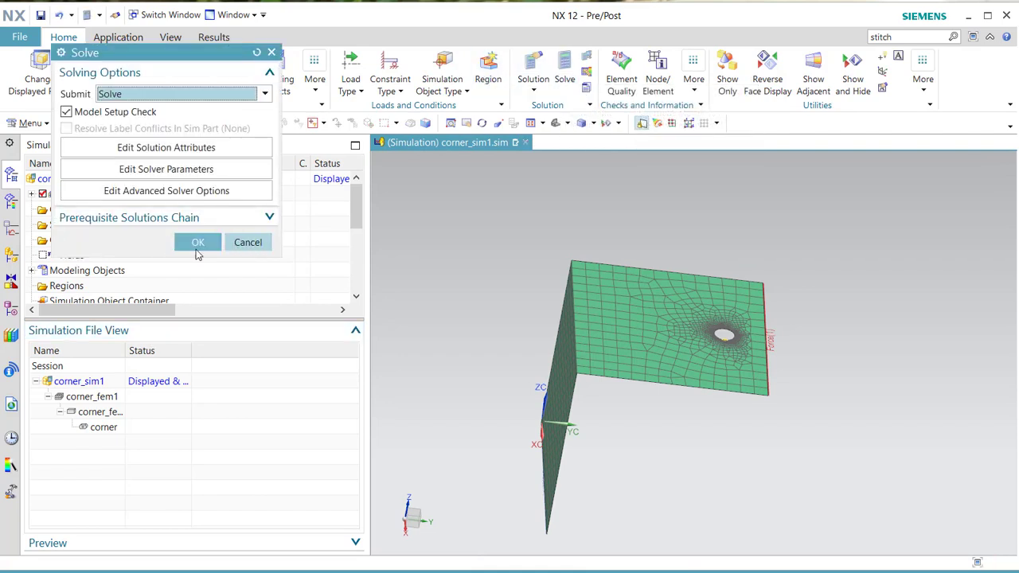
pyautogui.click(195, 243)
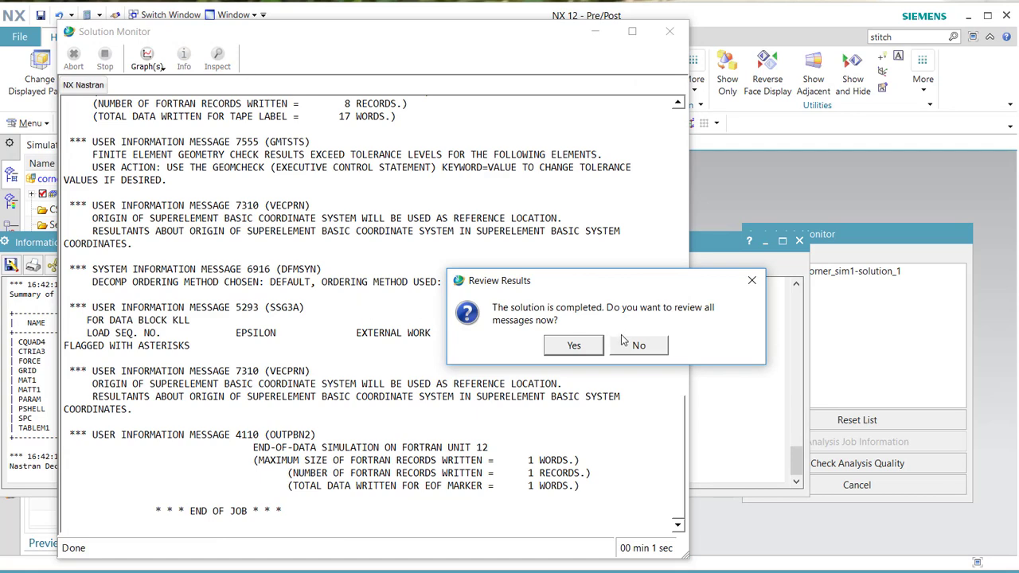
pyautogui.click(639, 345)
pyautogui.click(669, 31)
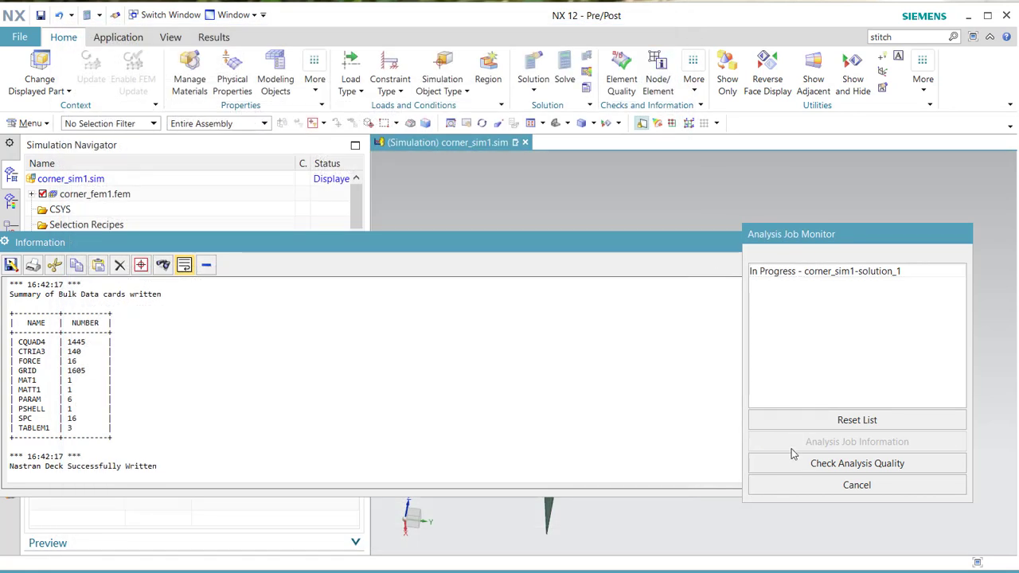
pyautogui.click(834, 488)
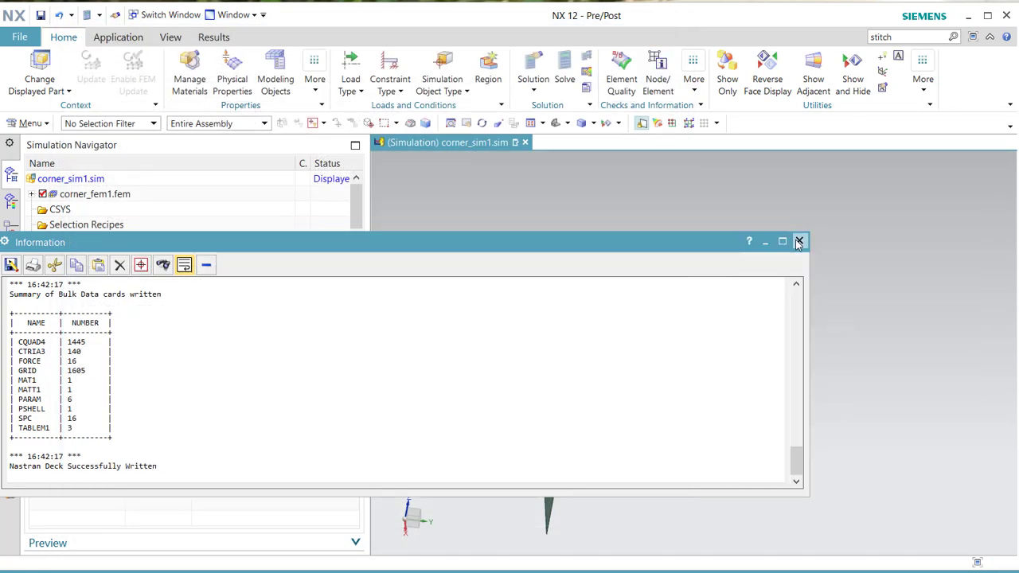
pyautogui.click(799, 242)
# Step: Load the Structural results of Solution 1 and plot the nodal displacement magnitude
pyautogui.click(10, 201)
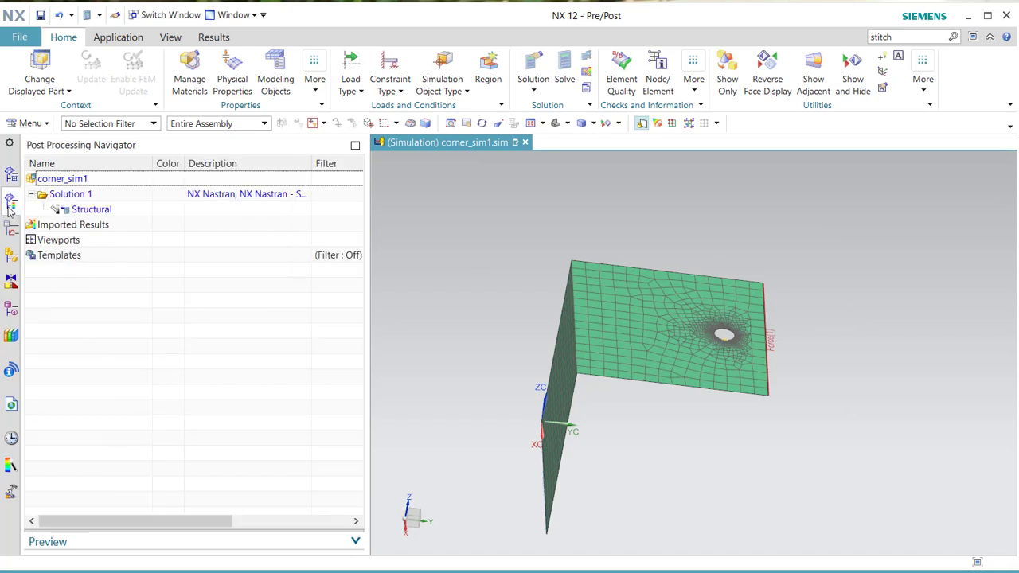
pyautogui.doubleClick(75, 212)
pyautogui.click(44, 210)
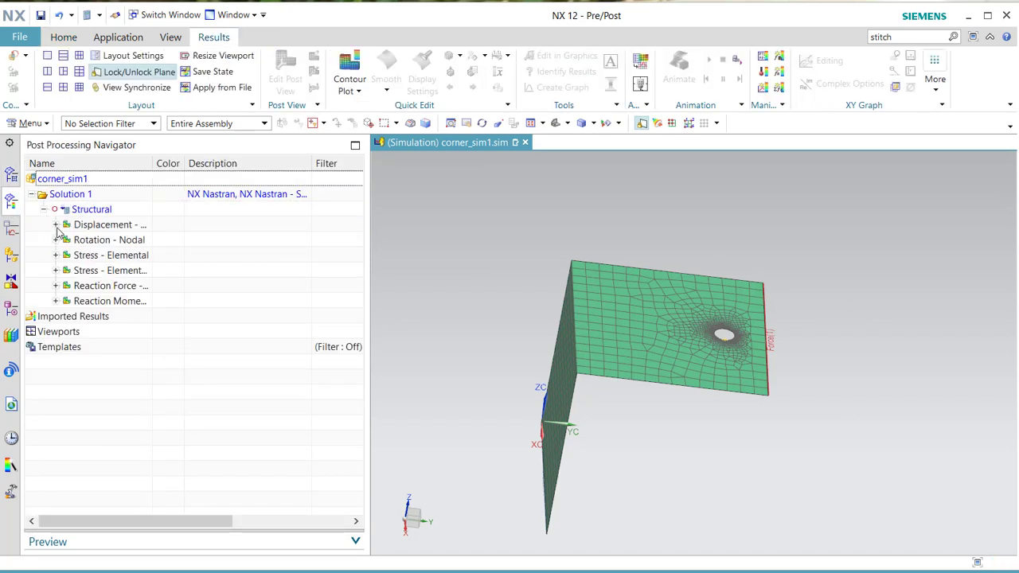
pyautogui.click(56, 225)
pyautogui.doubleClick(97, 284)
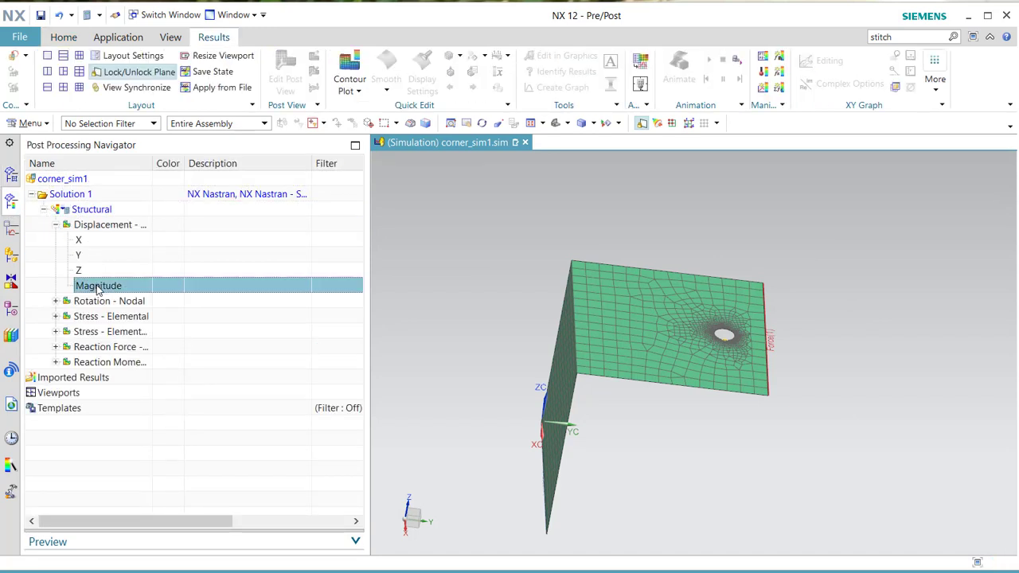
# Step: Plot the YY component of the element-nodal stress, examine it around the hole, and return to the simulation model
pyautogui.click(56, 332)
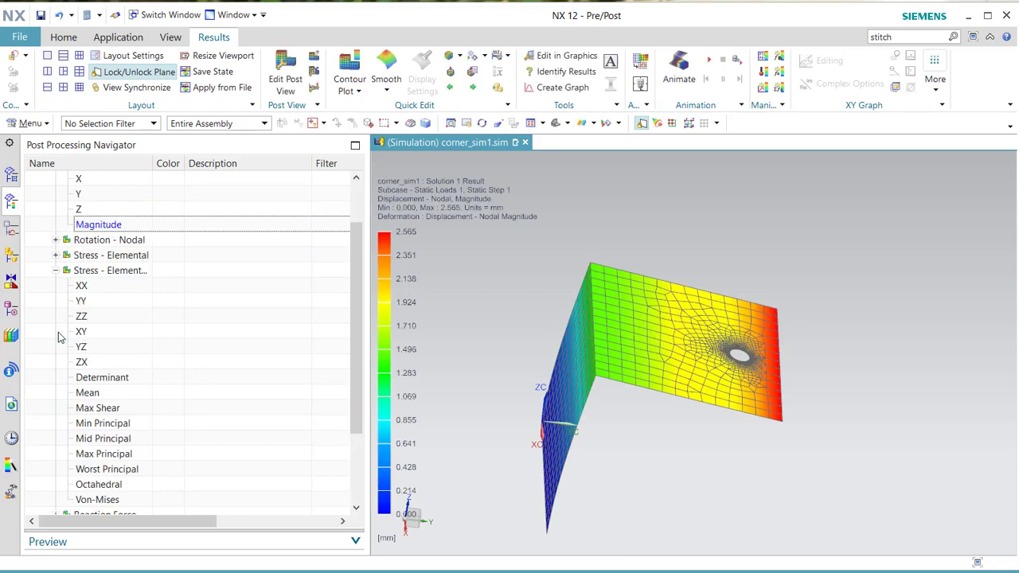
pyautogui.doubleClick(82, 304)
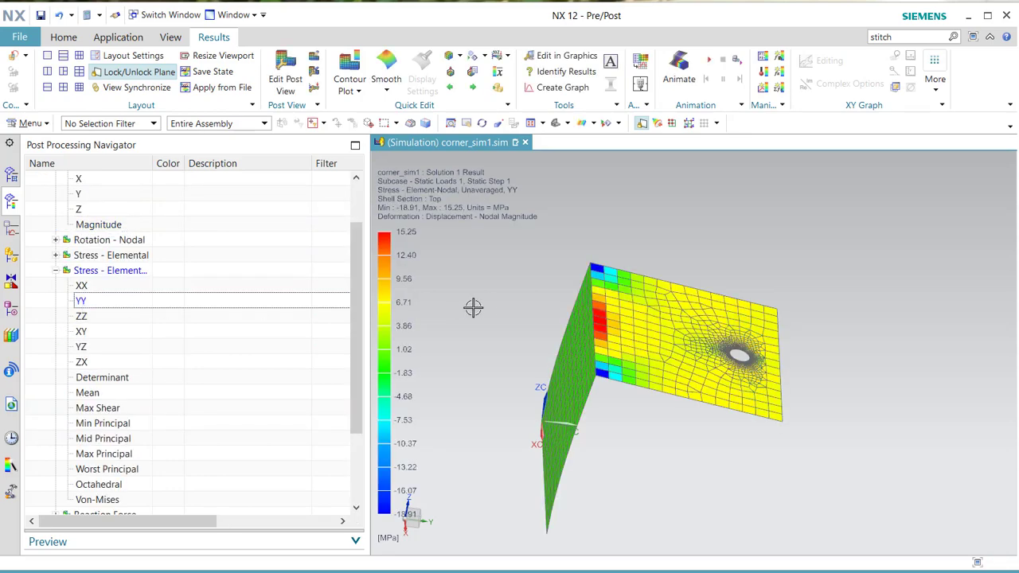
pyautogui.scroll(2, 721, 363)
pyautogui.scroll(5, 792, 337)
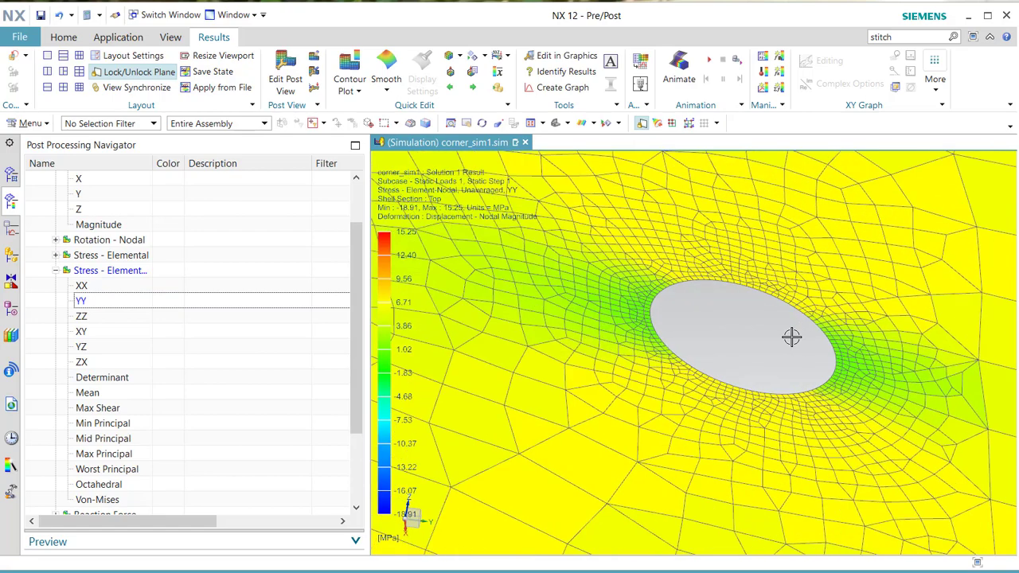
pyautogui.scroll(-6, 791, 336)
pyautogui.click(11, 71)
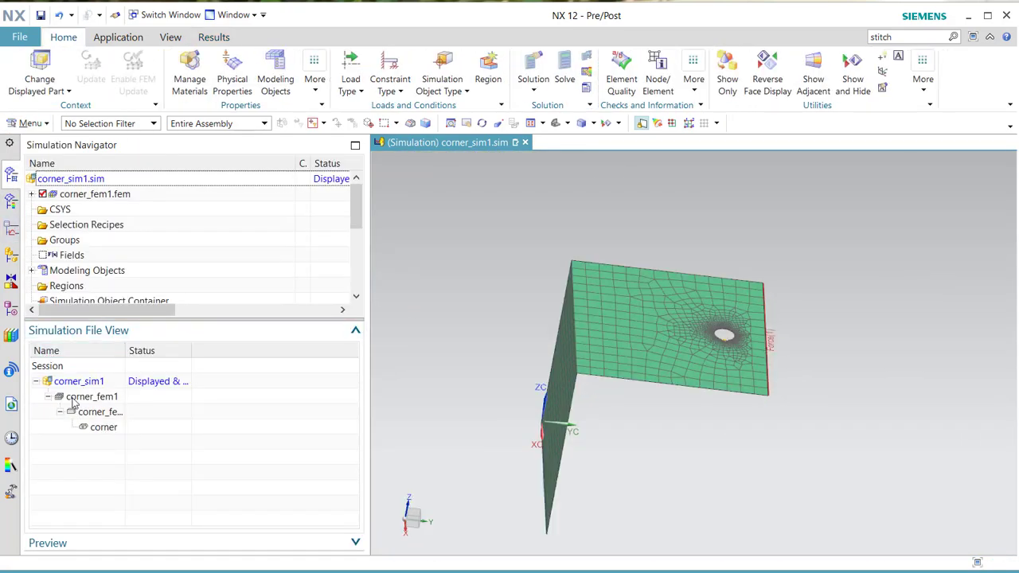
# Step: Open corner_fem1 and turn on the Element Thickness and Offset display for the aisi_1mm mesh collector
pyautogui.doubleClick(84, 398)
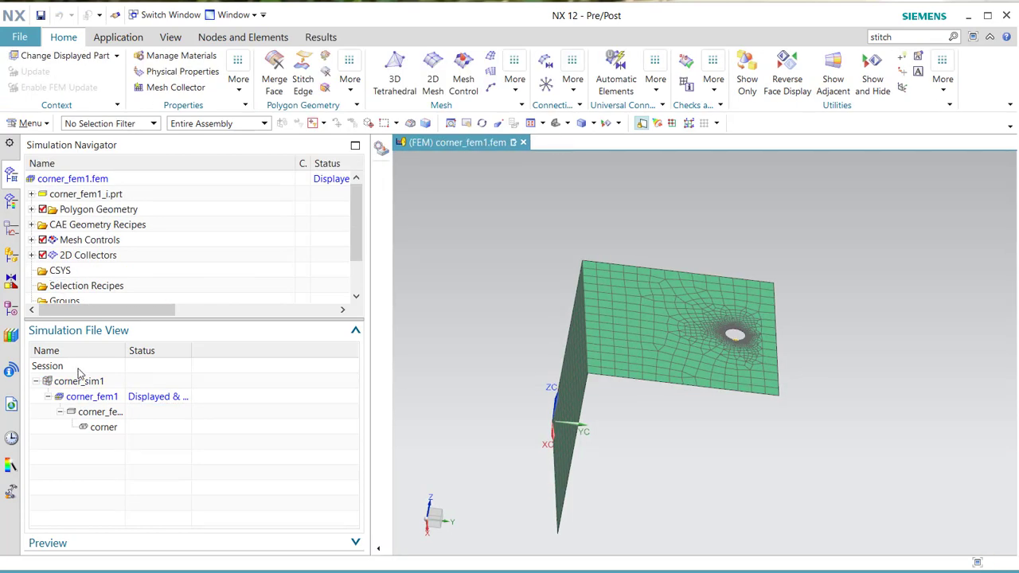
pyautogui.click(32, 255)
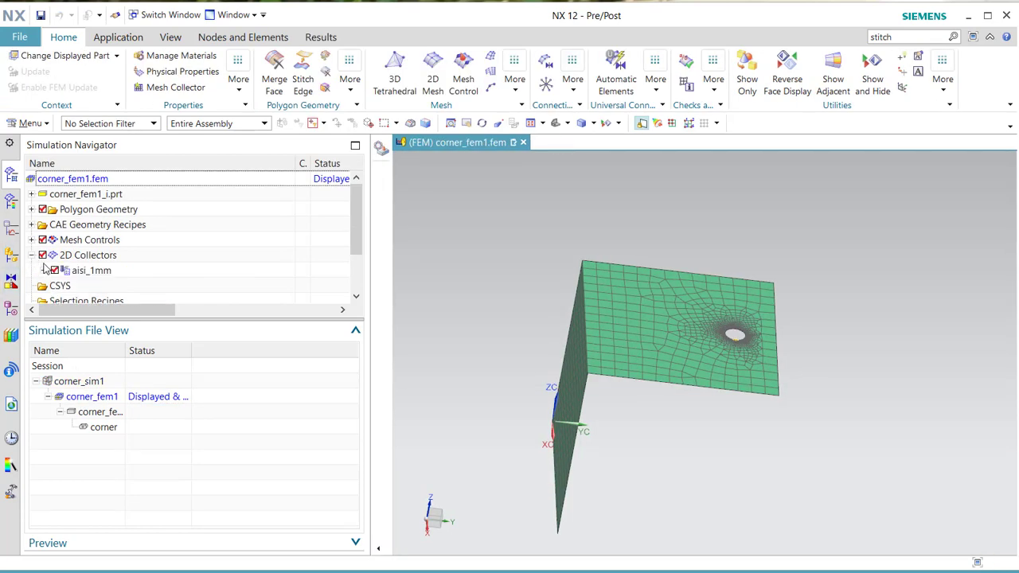
pyautogui.click(45, 270)
pyautogui.rightClick(83, 271)
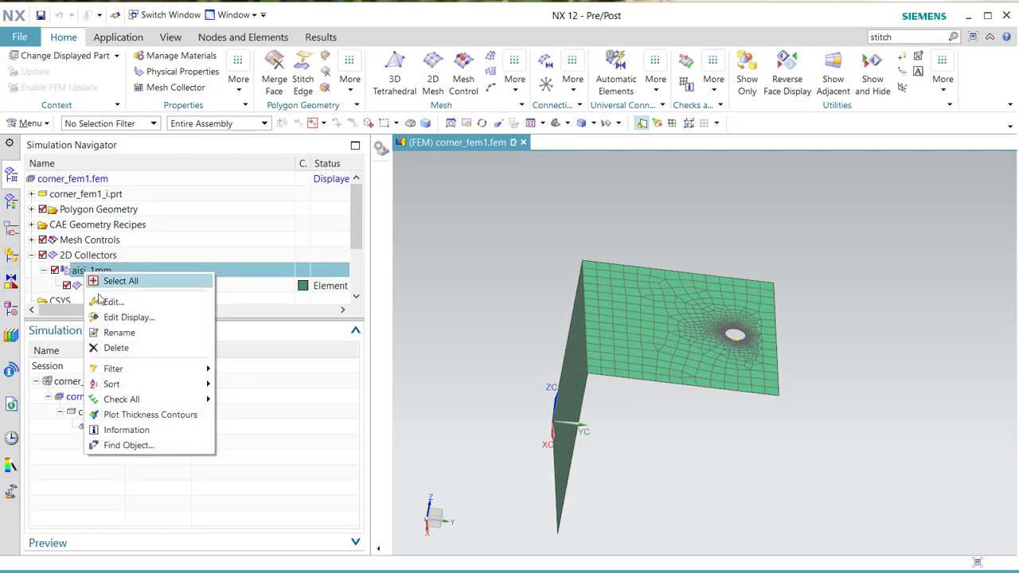
pyautogui.click(127, 317)
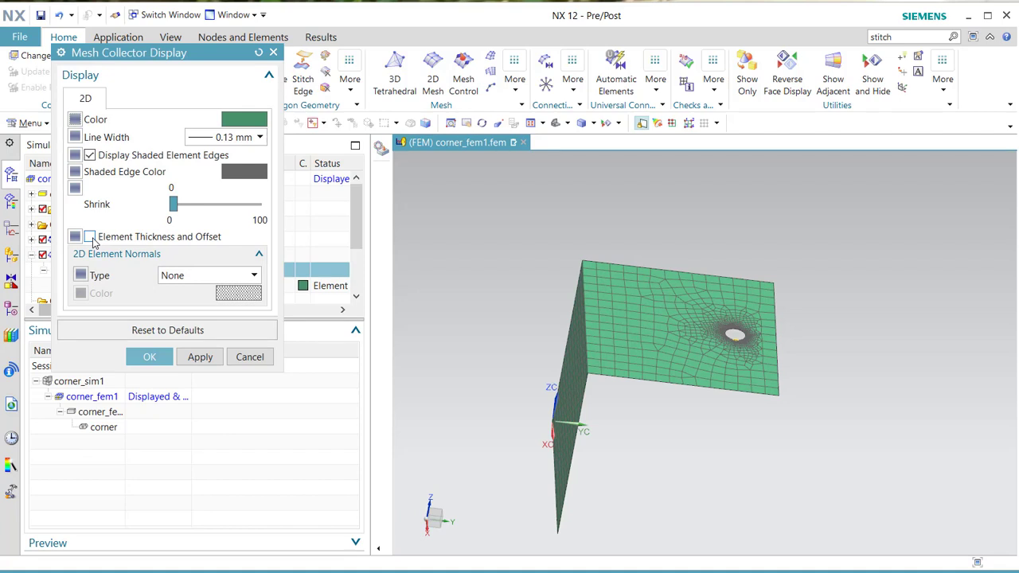
pyautogui.click(90, 236)
pyautogui.click(201, 356)
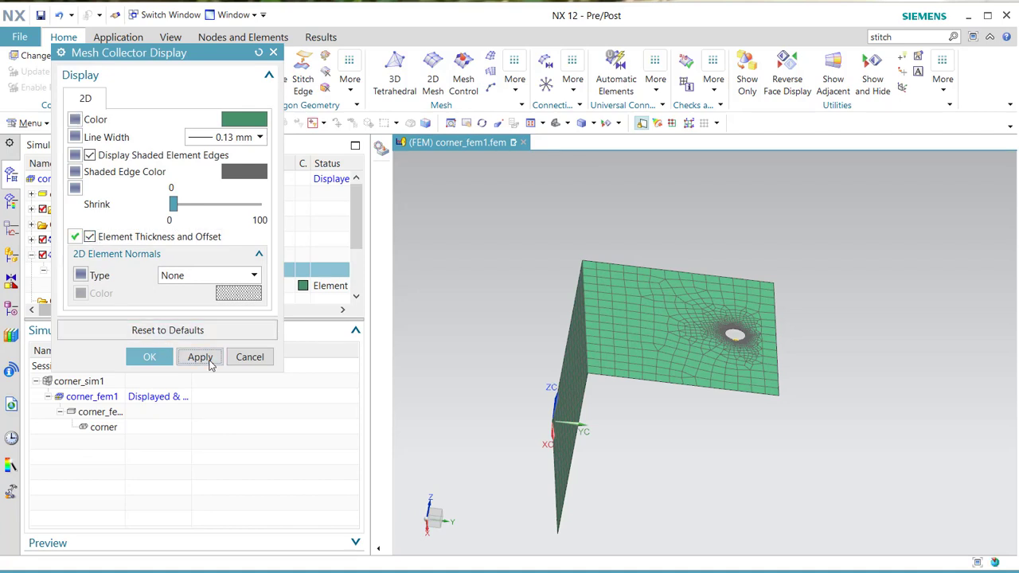
# Step: Examine the displayed shell thickness from below and along its edges, and turn off Element Thickness and Offset for the collector
pyautogui.moveTo(686, 339)
pyautogui.mouseDown(button='middle')
pyautogui.moveTo(685, 316)
pyautogui.moveTo(687, 332)
pyautogui.mouseUp(button='middle')
pyautogui.scroll(5, 683, 322)
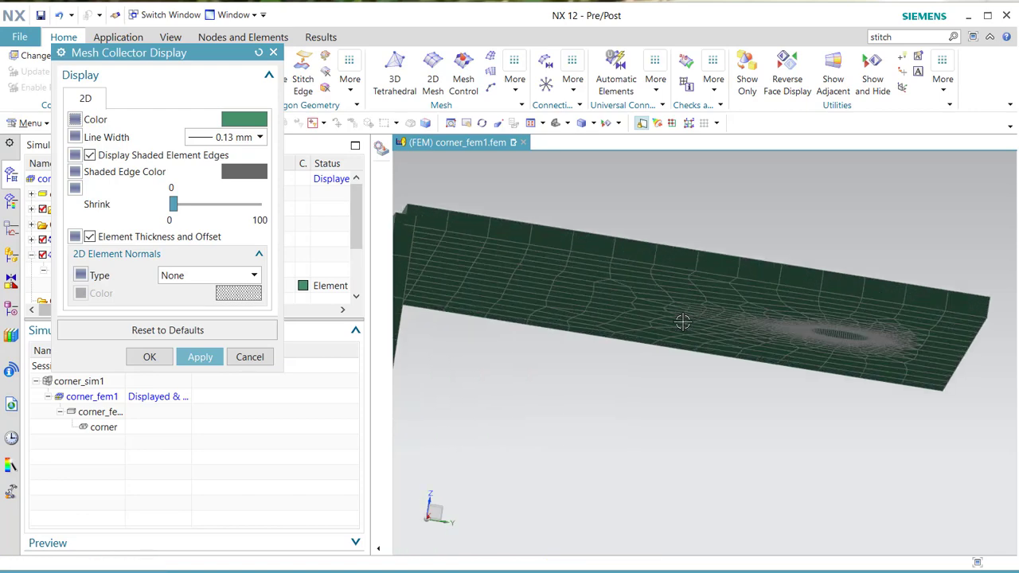
pyautogui.scroll(-5, 683, 321)
pyautogui.click(90, 236)
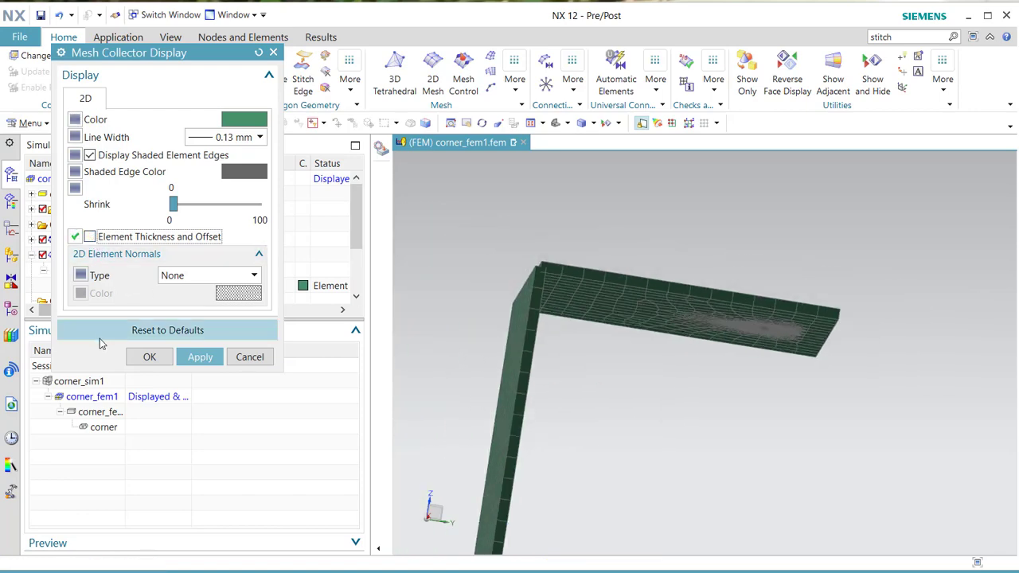
pyautogui.click(149, 356)
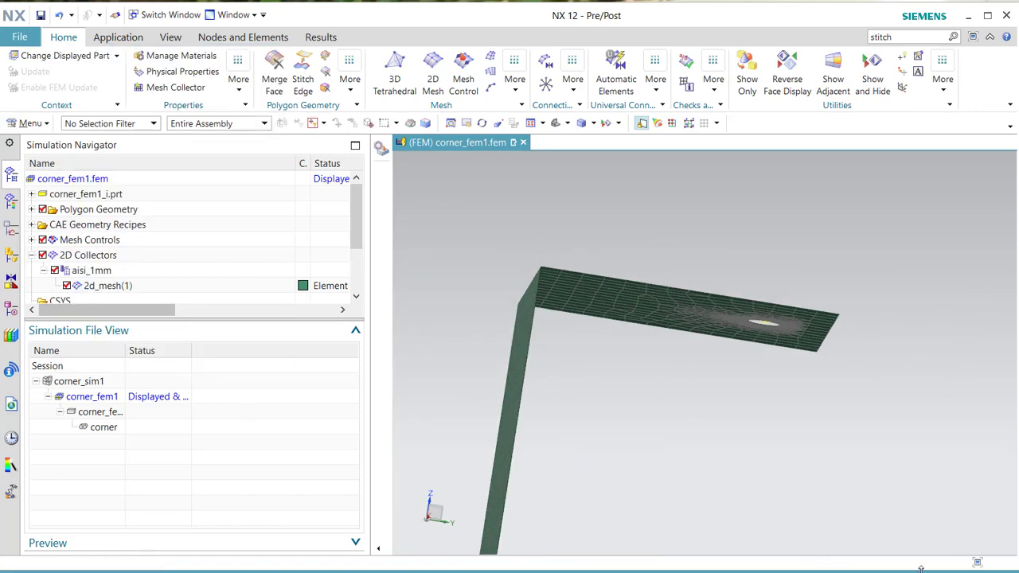